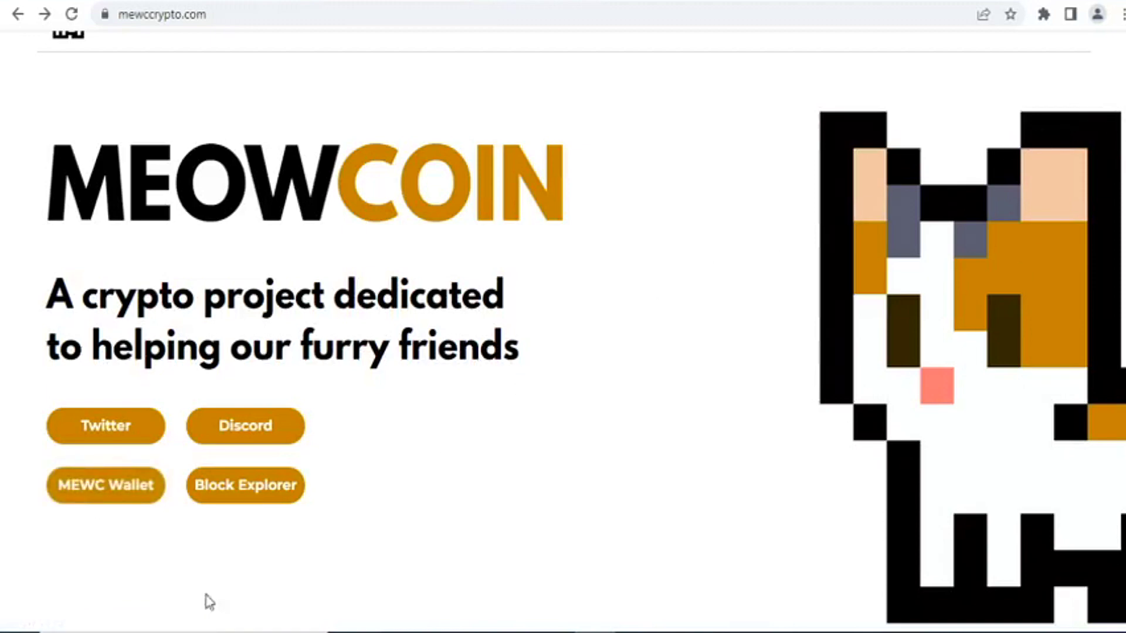
# Download the Meowcoin Core Wallet for Windows from the Meowcoin wallets page
pyautogui.click(91, 502)
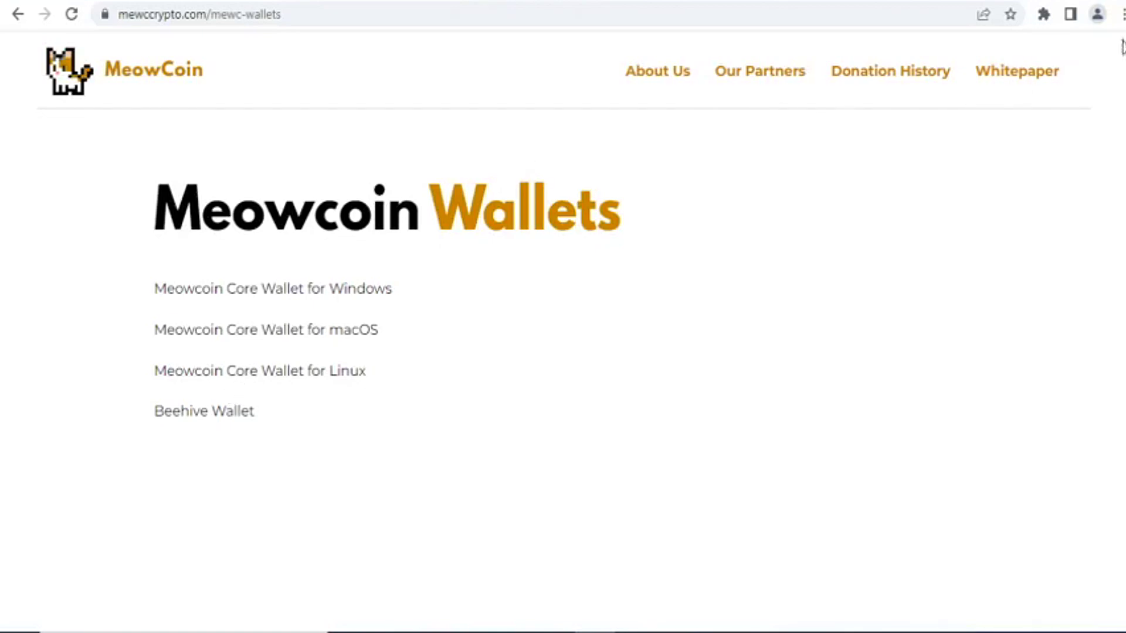
pyautogui.scroll(-1, 563, 226)
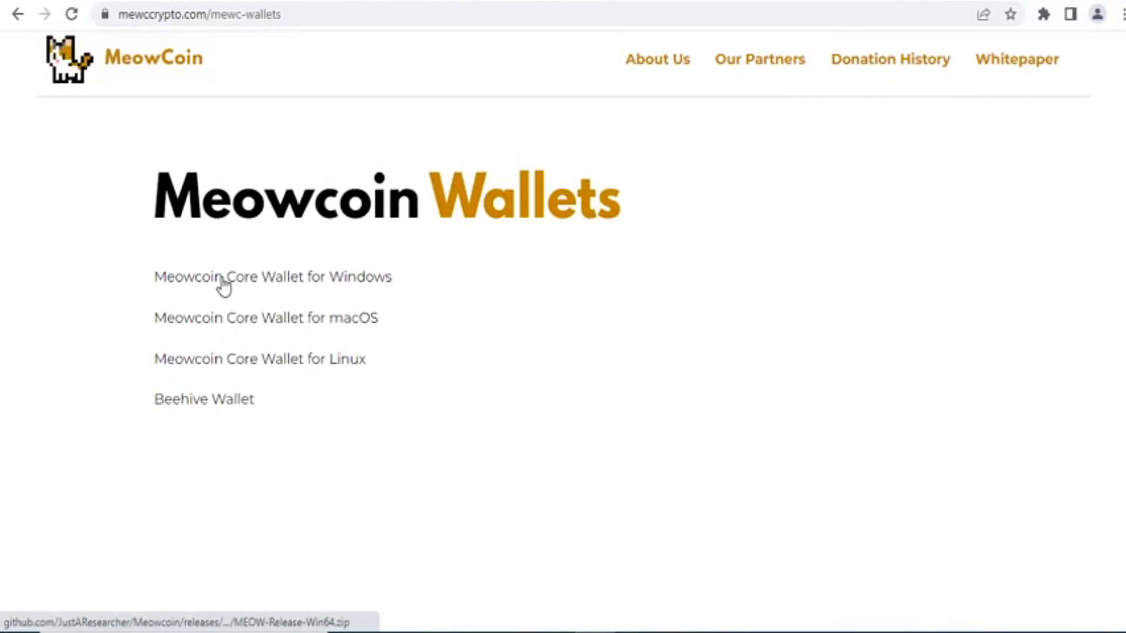
pyautogui.click(367, 280)
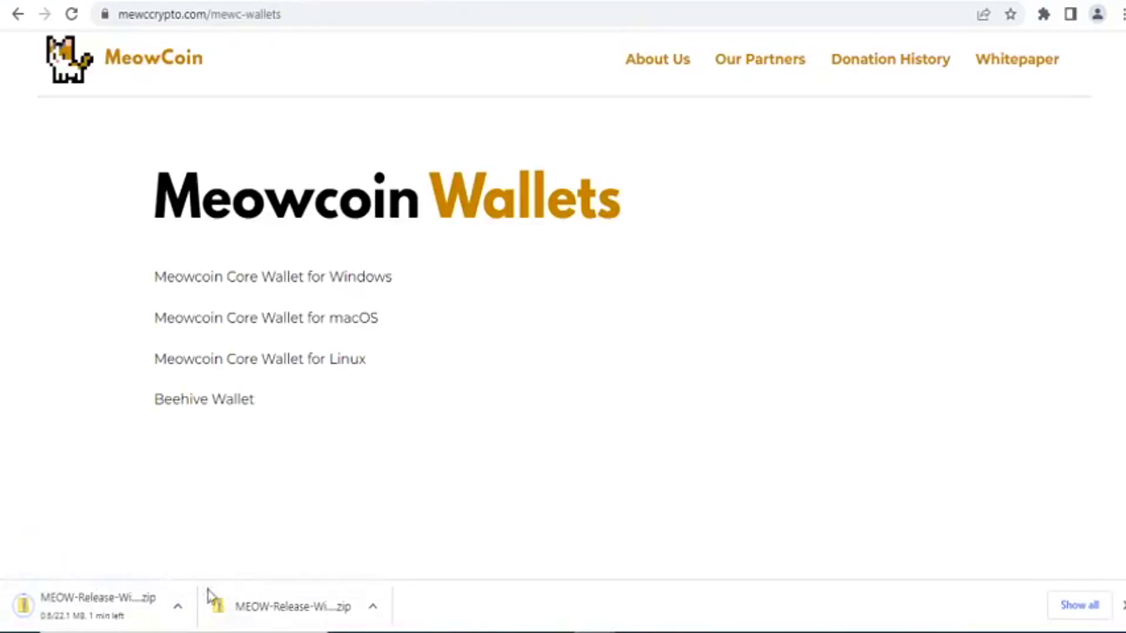
# Cancel the duplicate MEOW-Release-Win64 (1).zip download and remove its entry from the download history
pyautogui.click(1088, 605)
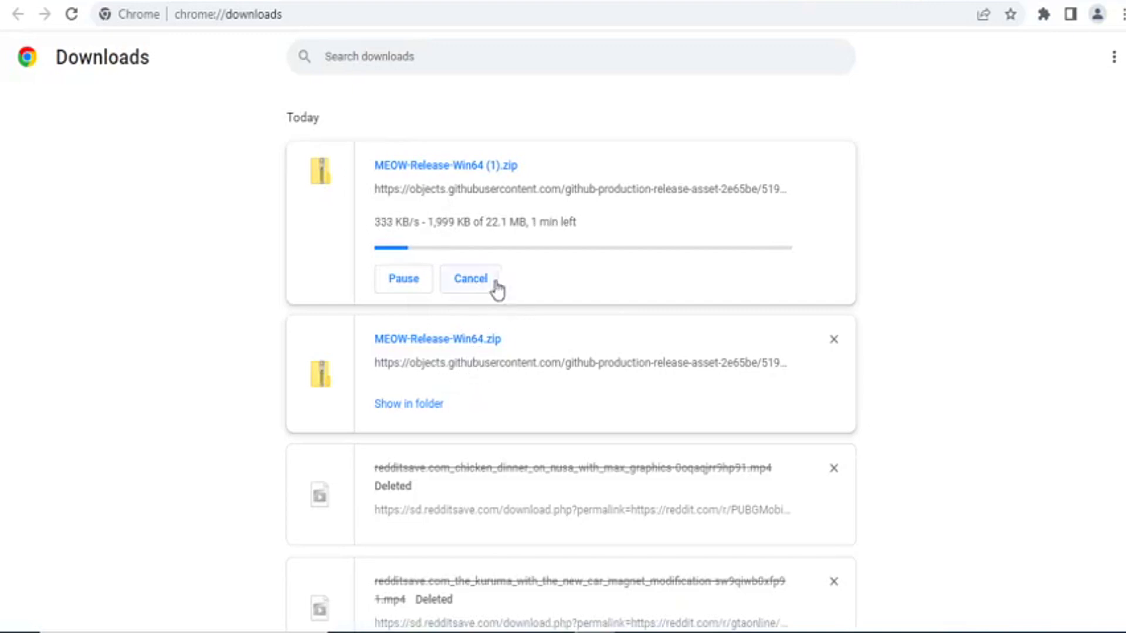
pyautogui.click(471, 279)
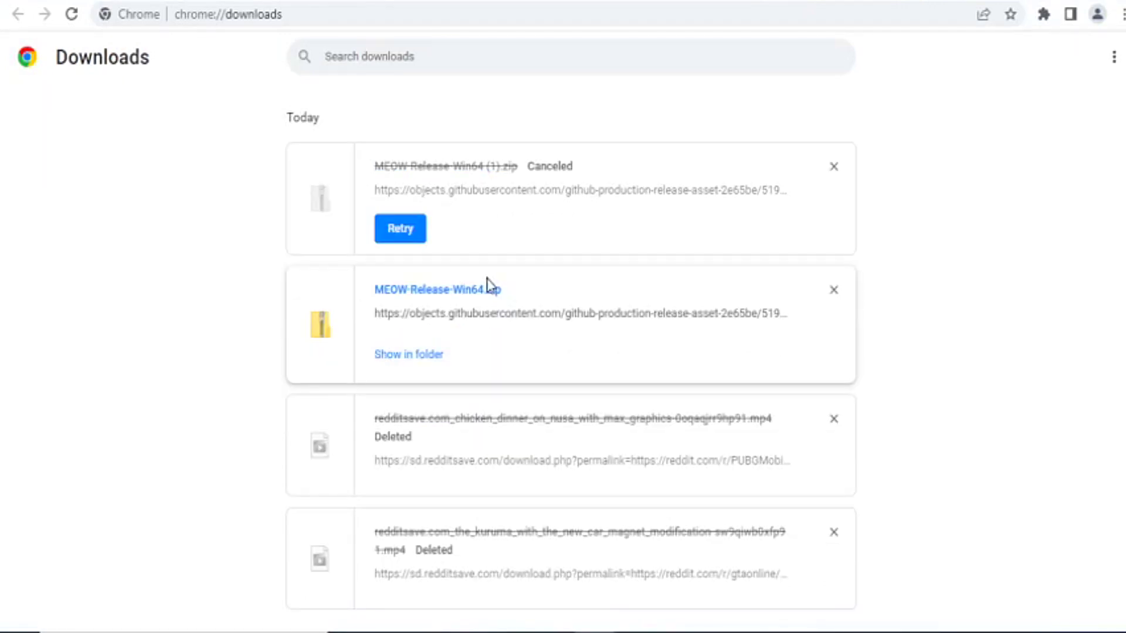
pyautogui.click(837, 170)
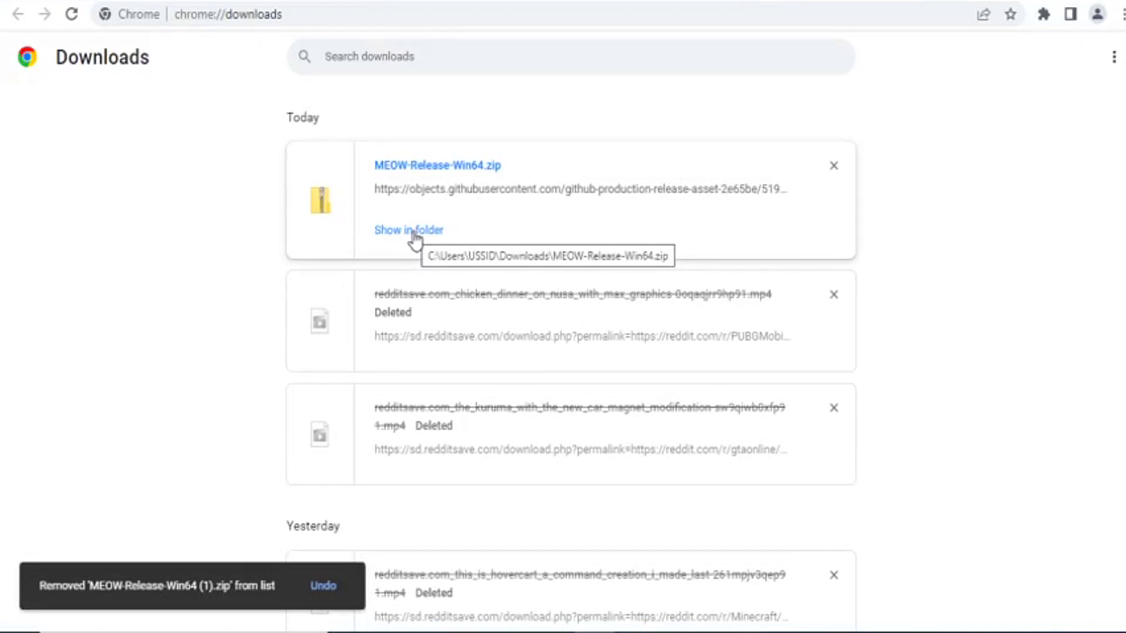
# Remove all the older entries from the download history, keeping only MEOW-Release-Win64.zip
pyautogui.click(832, 300)
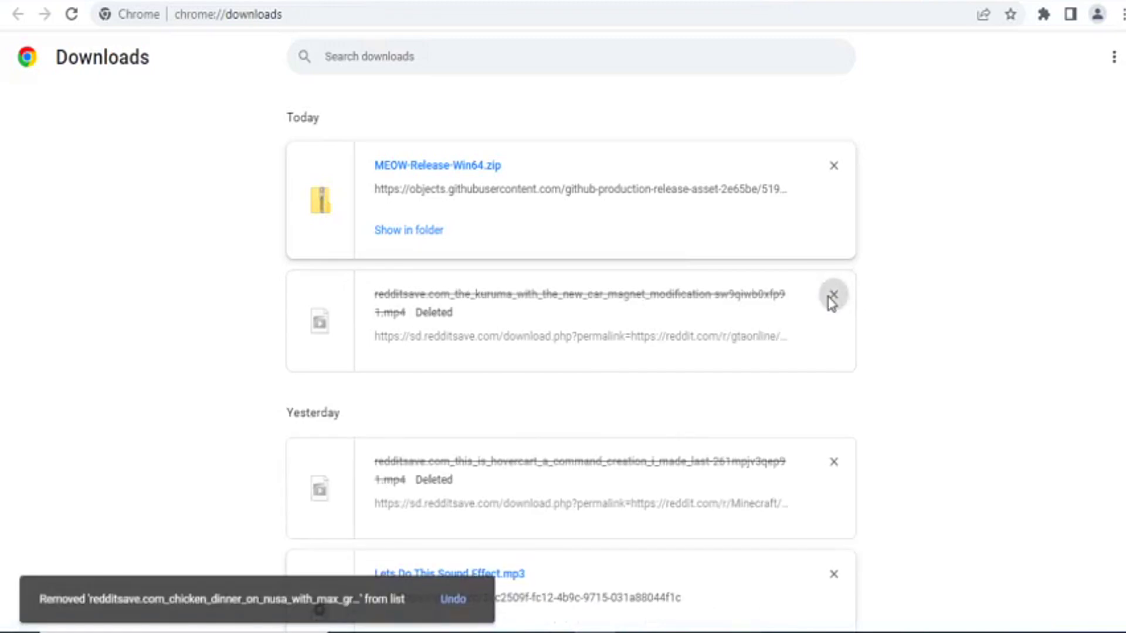
pyautogui.doubleClick(832, 301)
pyautogui.click(833, 349)
pyautogui.click(834, 349)
pyautogui.click(834, 349)
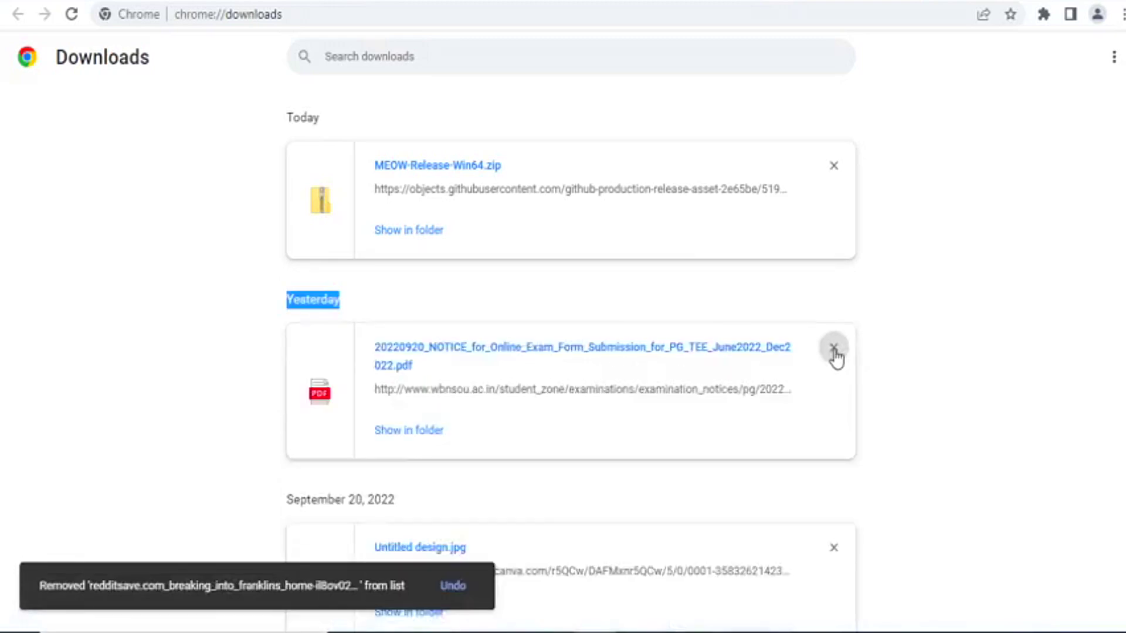
pyautogui.click(834, 349)
pyautogui.click(833, 349)
pyautogui.click(833, 349)
pyautogui.click(834, 349)
pyautogui.click(833, 348)
pyautogui.click(834, 349)
pyautogui.click(833, 348)
pyautogui.click(833, 349)
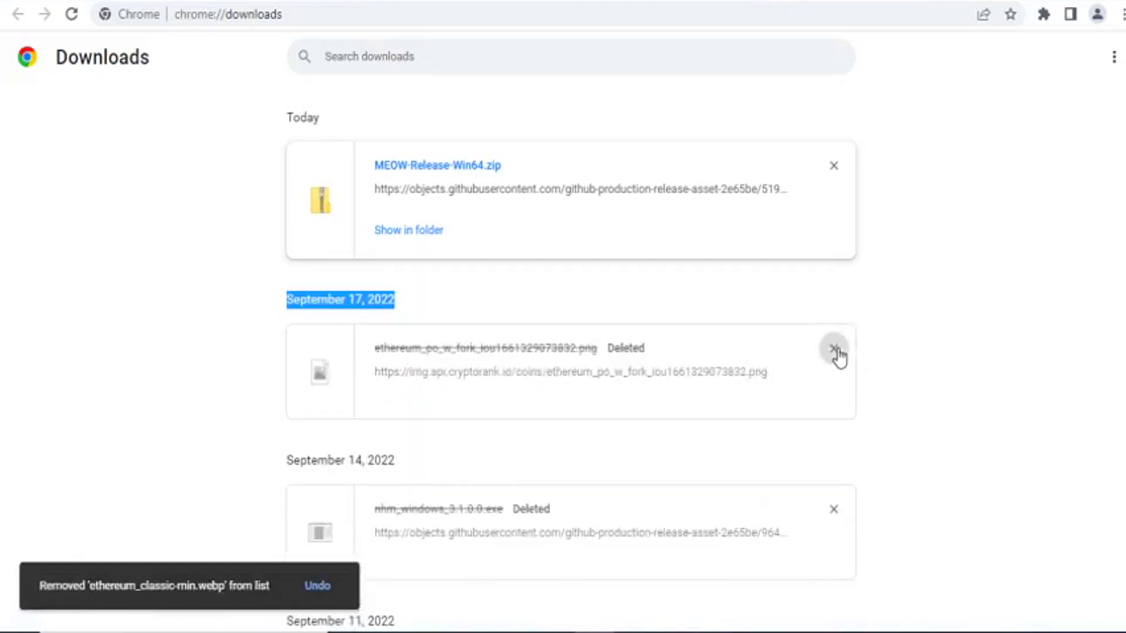
pyautogui.click(833, 348)
pyautogui.click(833, 349)
pyautogui.click(833, 349)
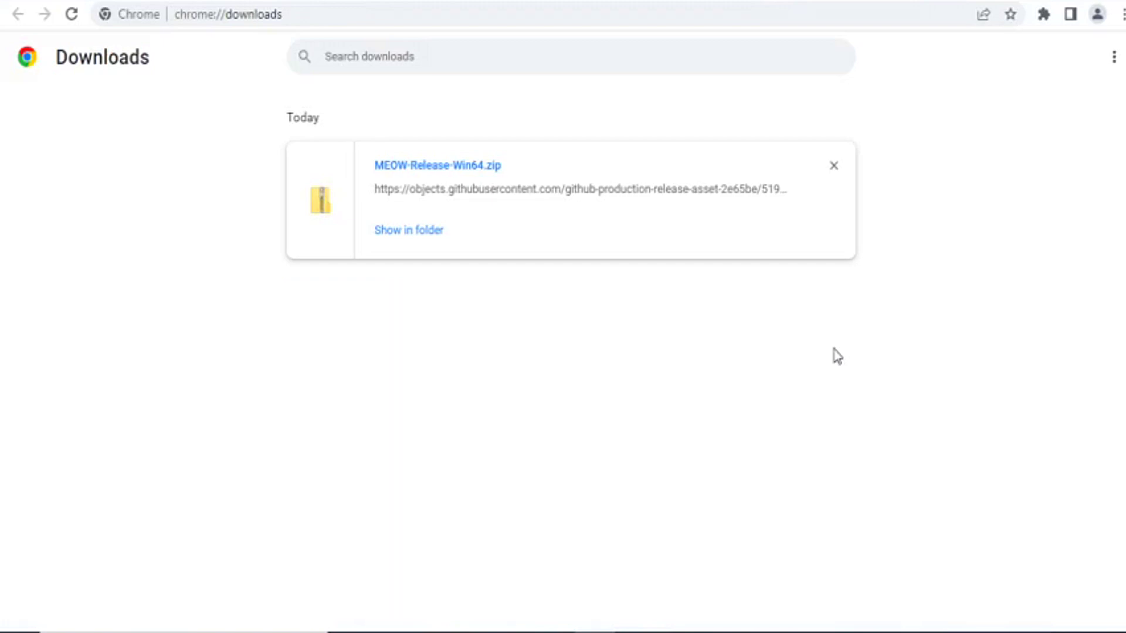
# Show MEOW-Release-Win64.zip in its folder and open the extracted MEOW-Release-Win64 folder beside it
pyautogui.click(393, 231)
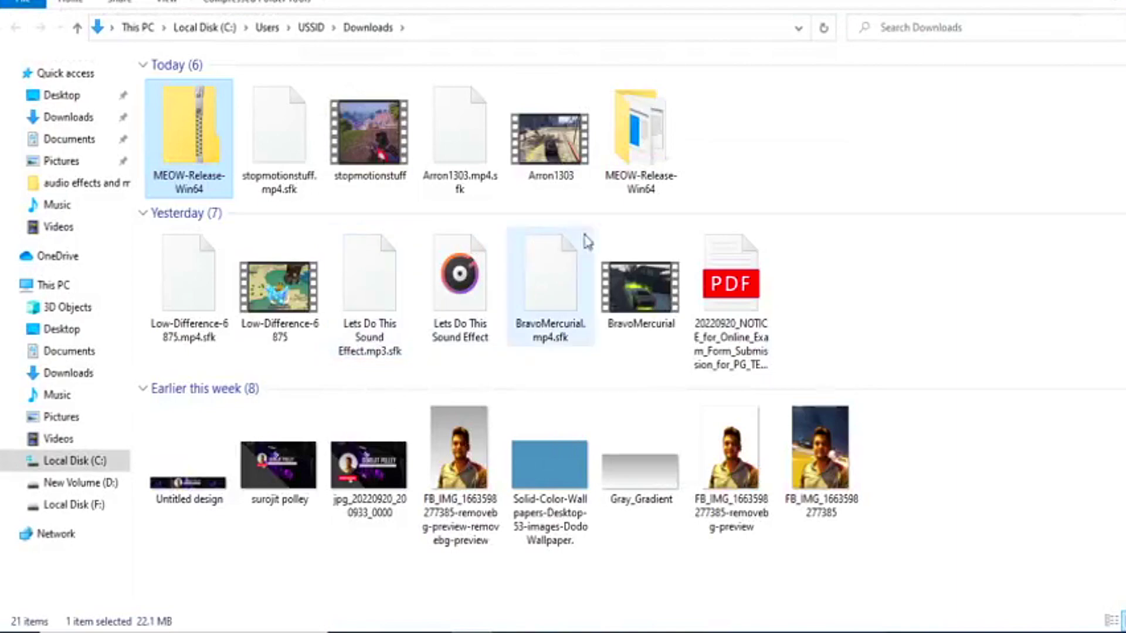
pyautogui.rightClick(211, 155)
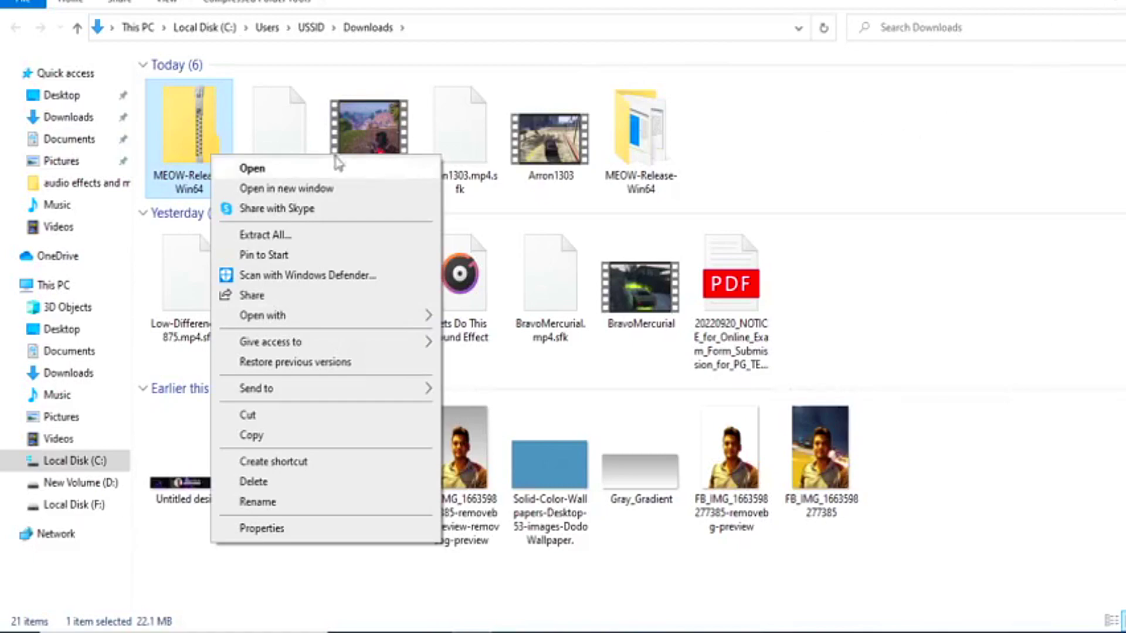
pyautogui.doubleClick(644, 159)
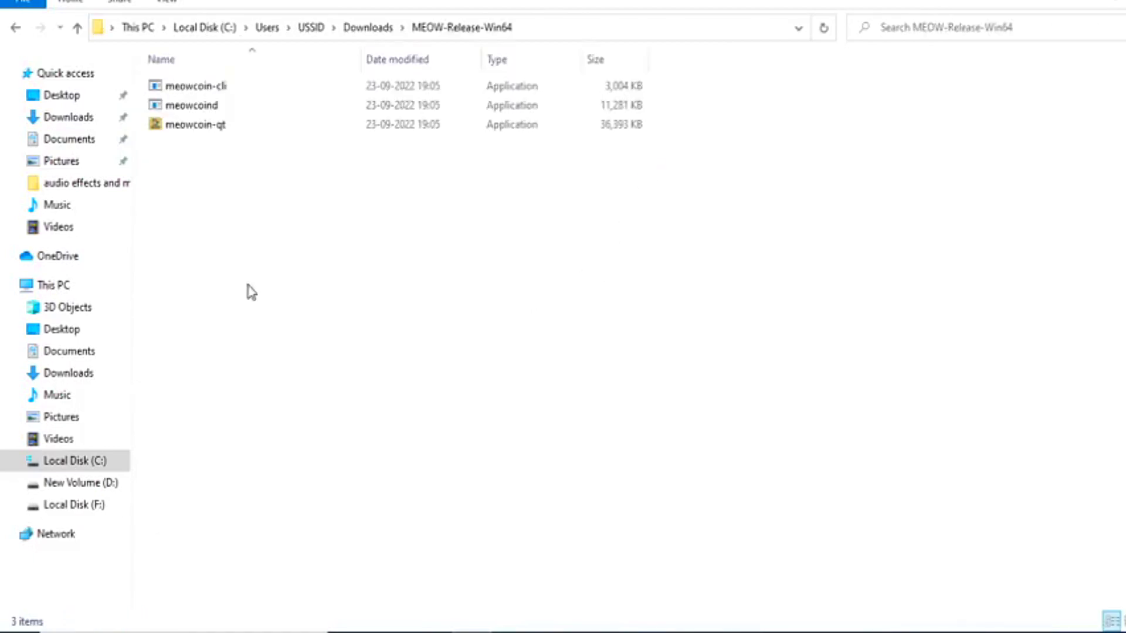
# Close the running Meowcoin Core wallet, relaunch it from meowcoin-qt and hide the synchronization notice
pyautogui.doubleClick(205, 131)
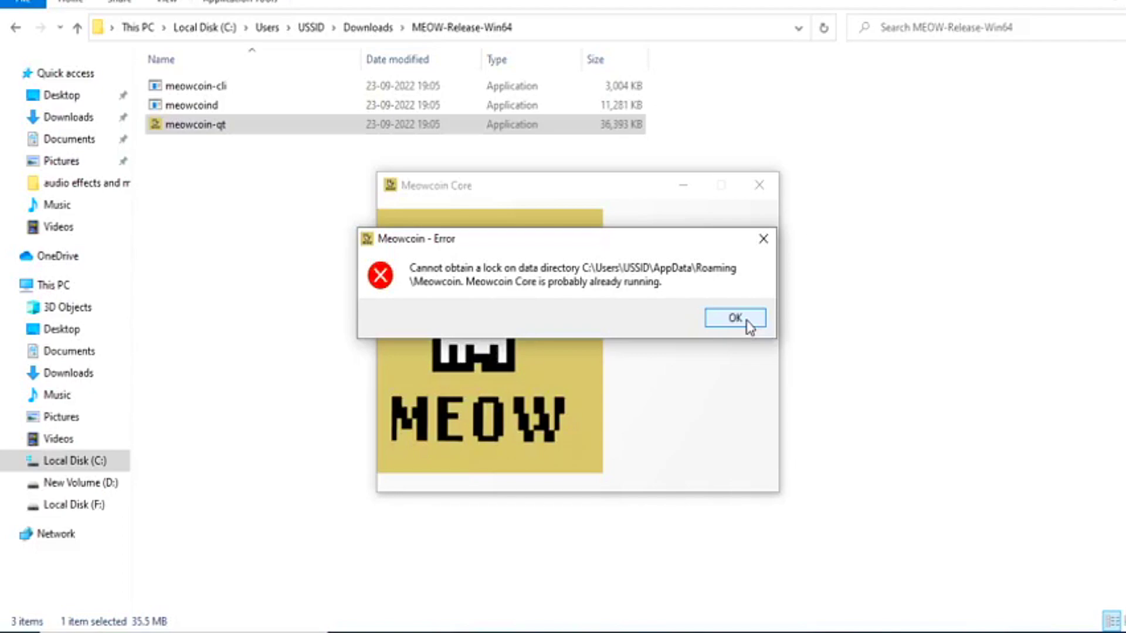
pyautogui.click(735, 318)
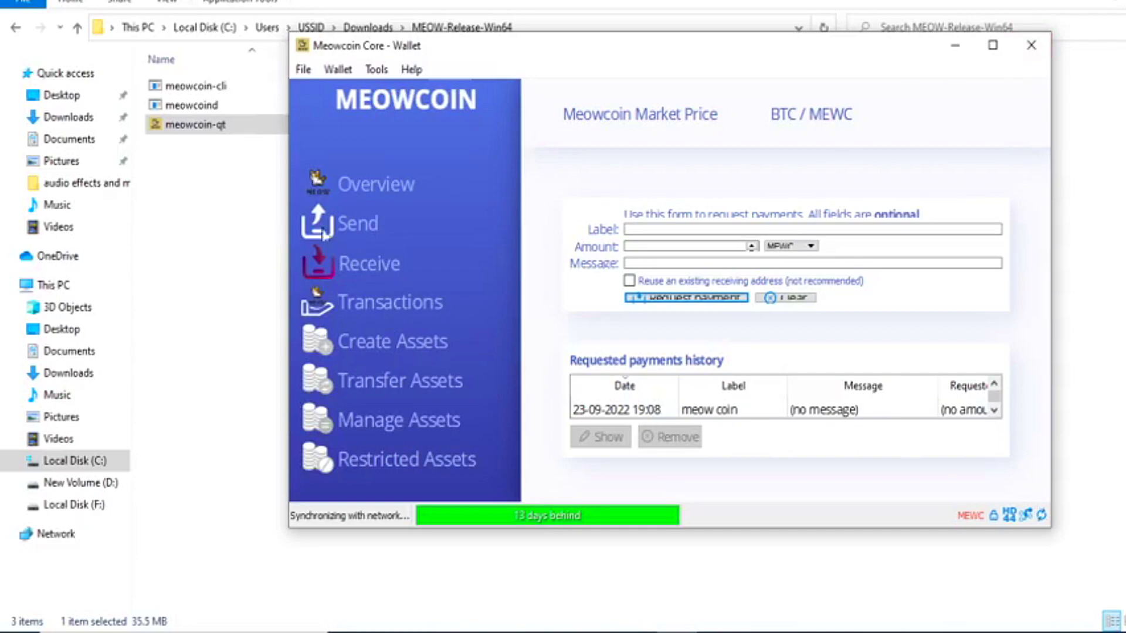
pyautogui.click(1035, 51)
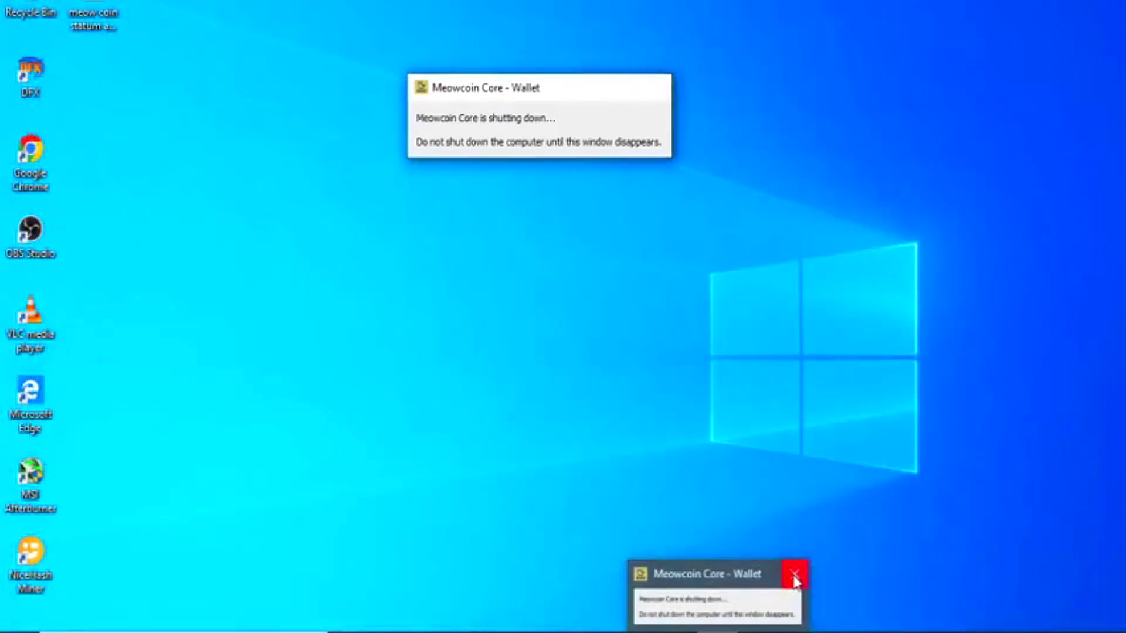
pyautogui.click(786, 574)
pyautogui.doubleClick(218, 127)
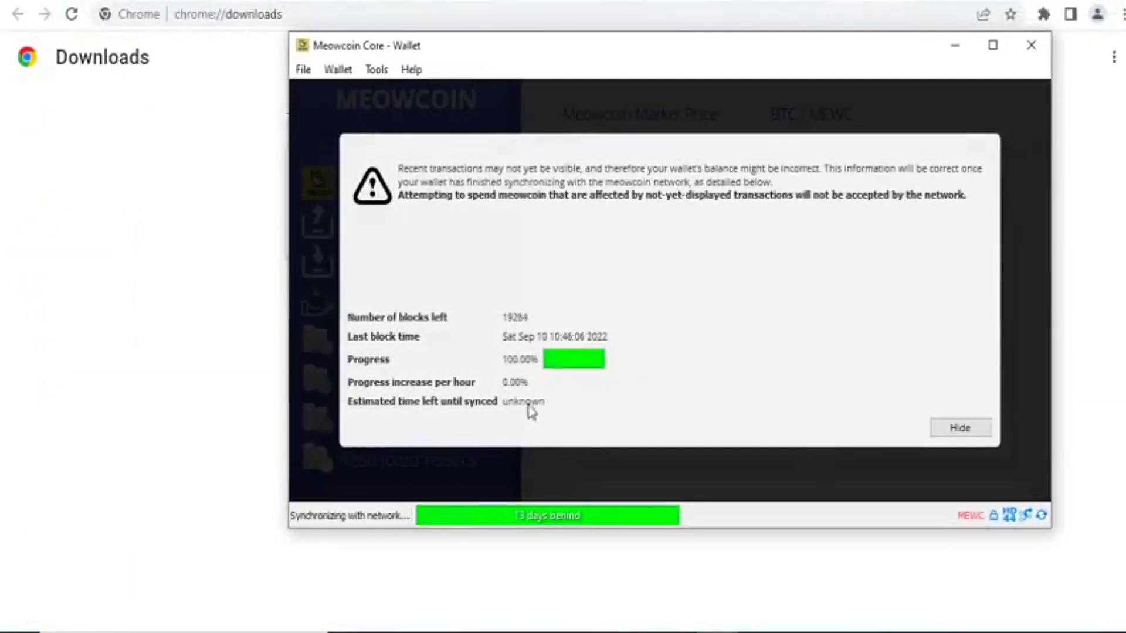
pyautogui.click(974, 432)
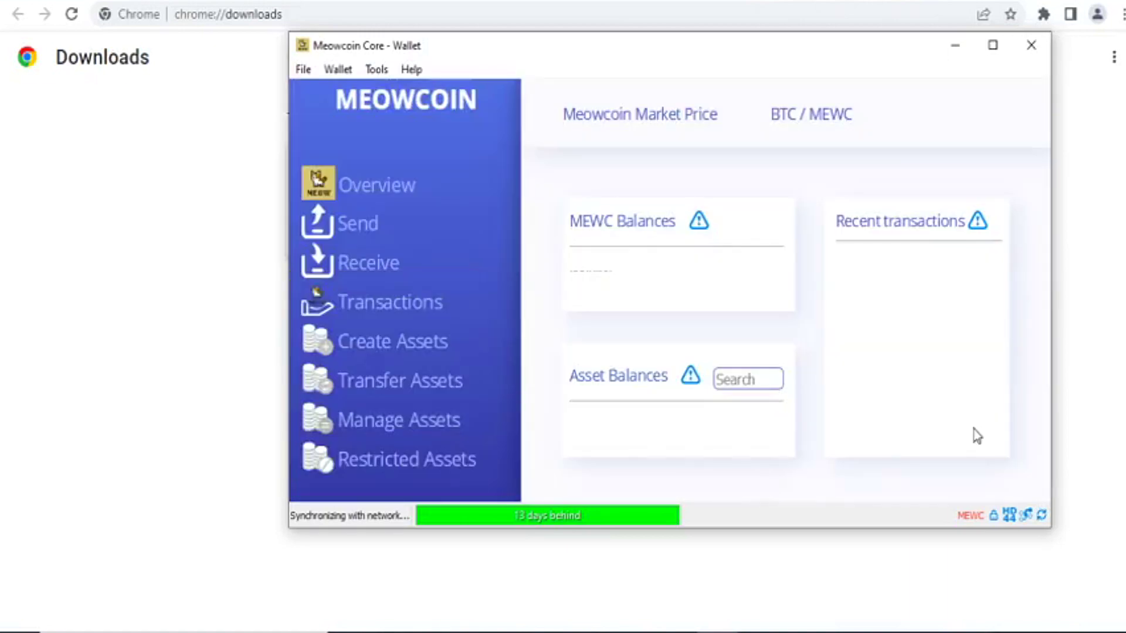
# Request a payment in the wallet, reusing the existing receiving address labelled meow coin
pyautogui.click(364, 262)
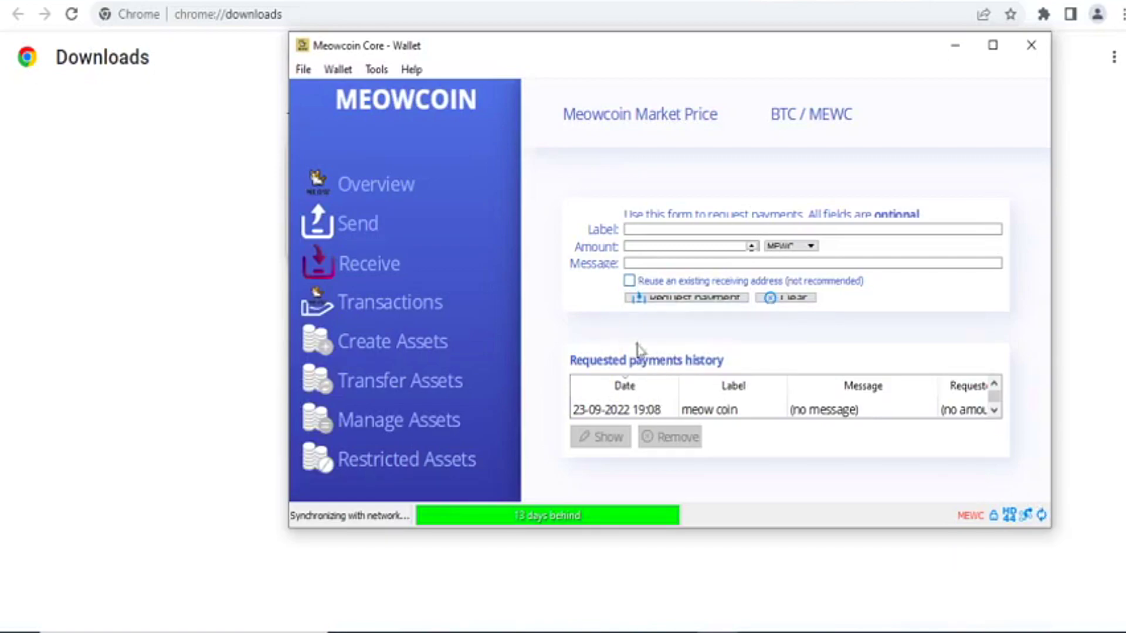
pyautogui.click(629, 282)
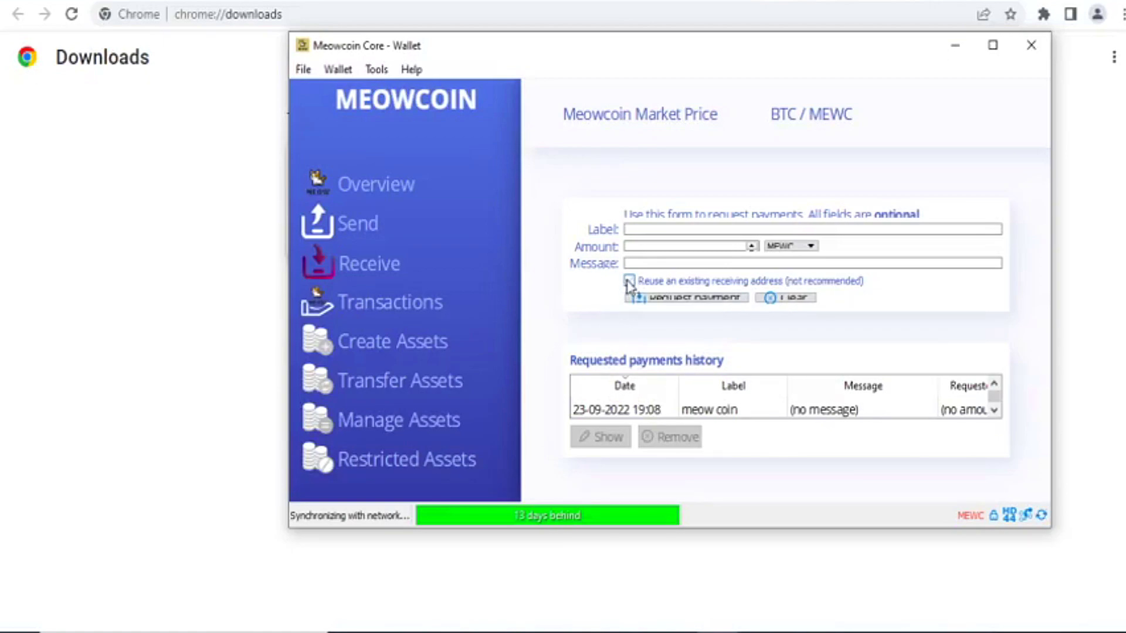
pyautogui.click(678, 299)
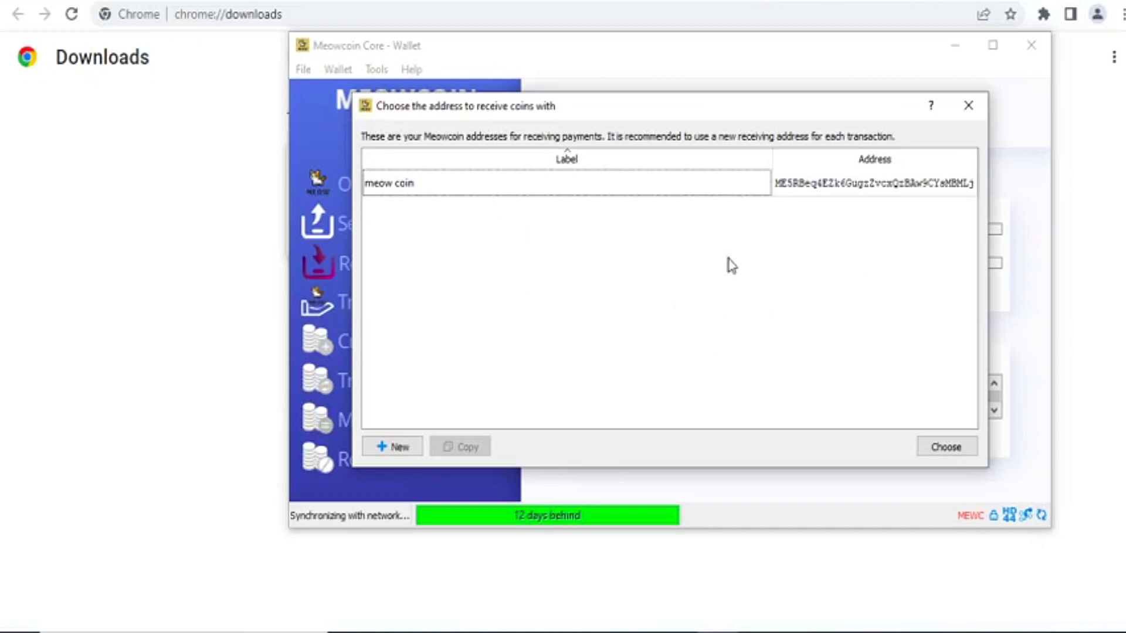
pyautogui.doubleClick(862, 185)
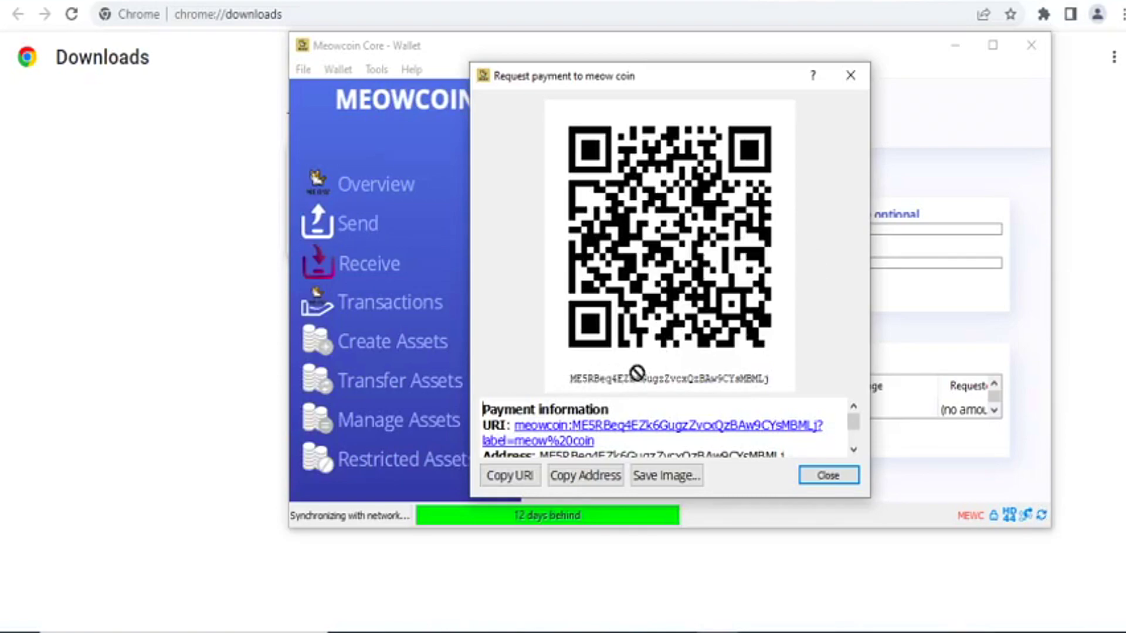
# Copy the wallet address from the payment information of the meow coin request
pyautogui.click(854, 450)
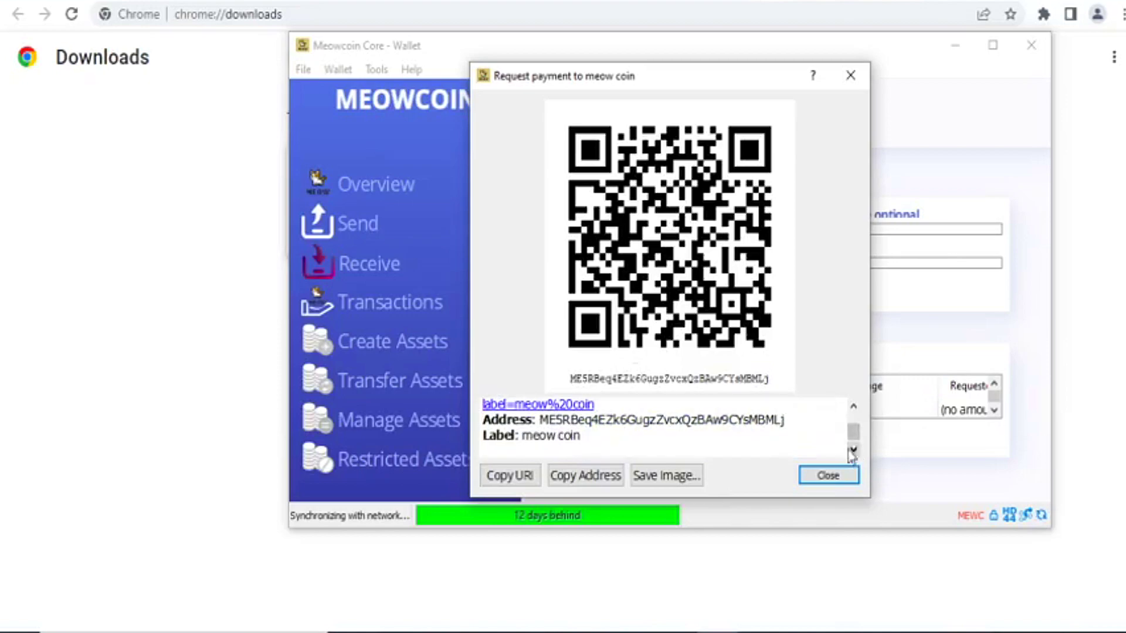
pyautogui.moveTo(785, 420); pyautogui.dragTo(537, 420)
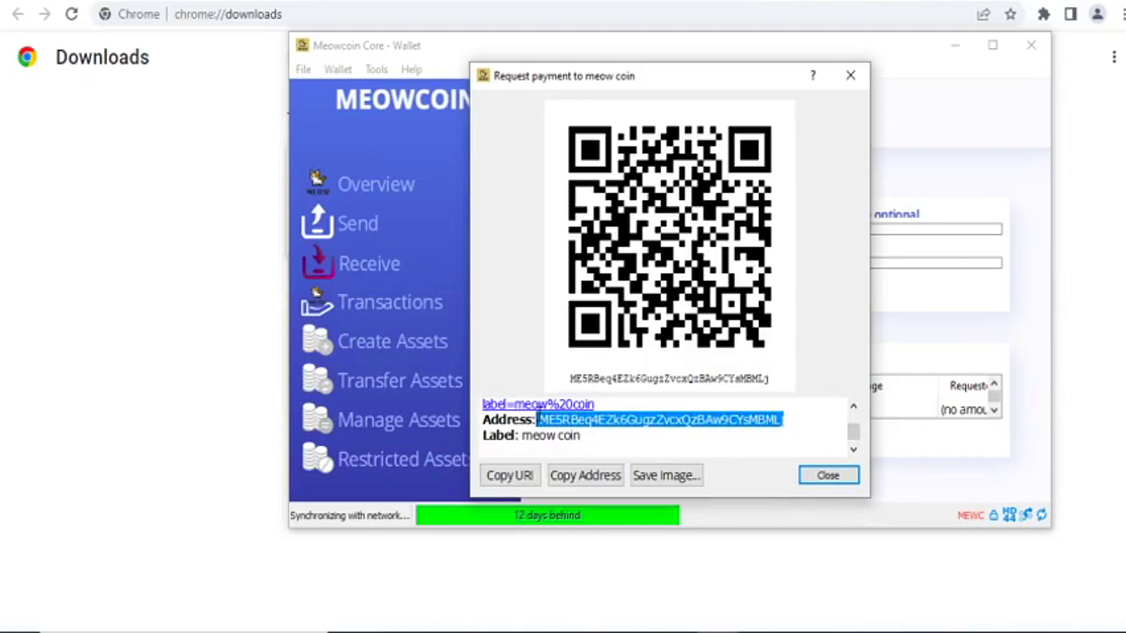
pyautogui.rightClick(664, 415)
pyautogui.click(701, 428)
# Switch to Hive OS in the browser and go from the rig's flight sheet to the farm's Flight Sheets page
pyautogui.click(476, 3)
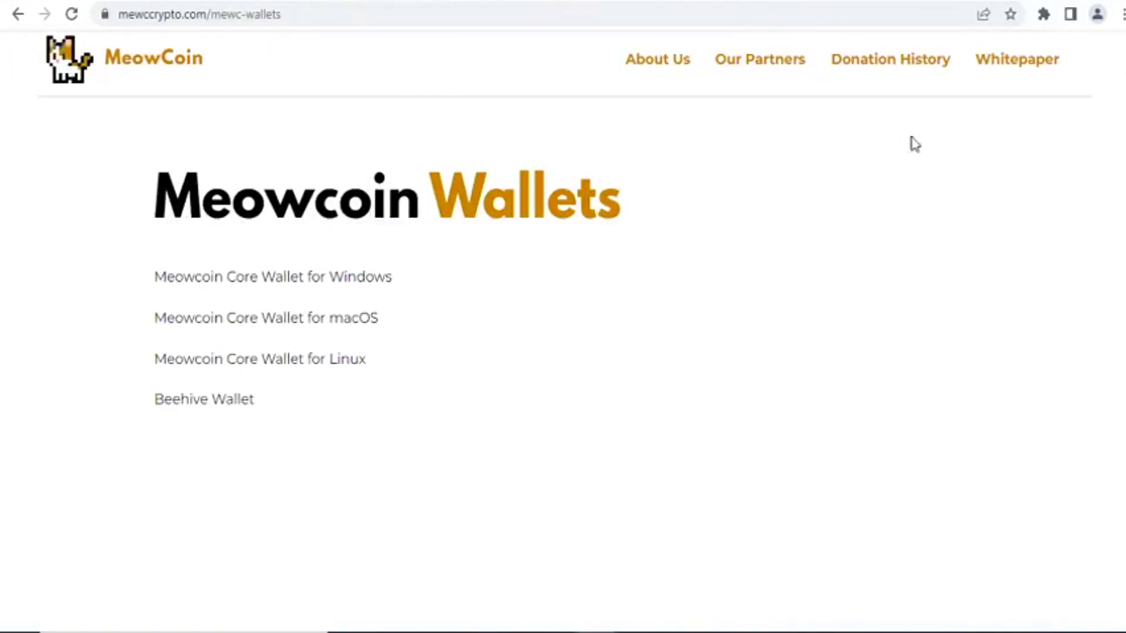
pyautogui.hotkey('alt', 'Left')
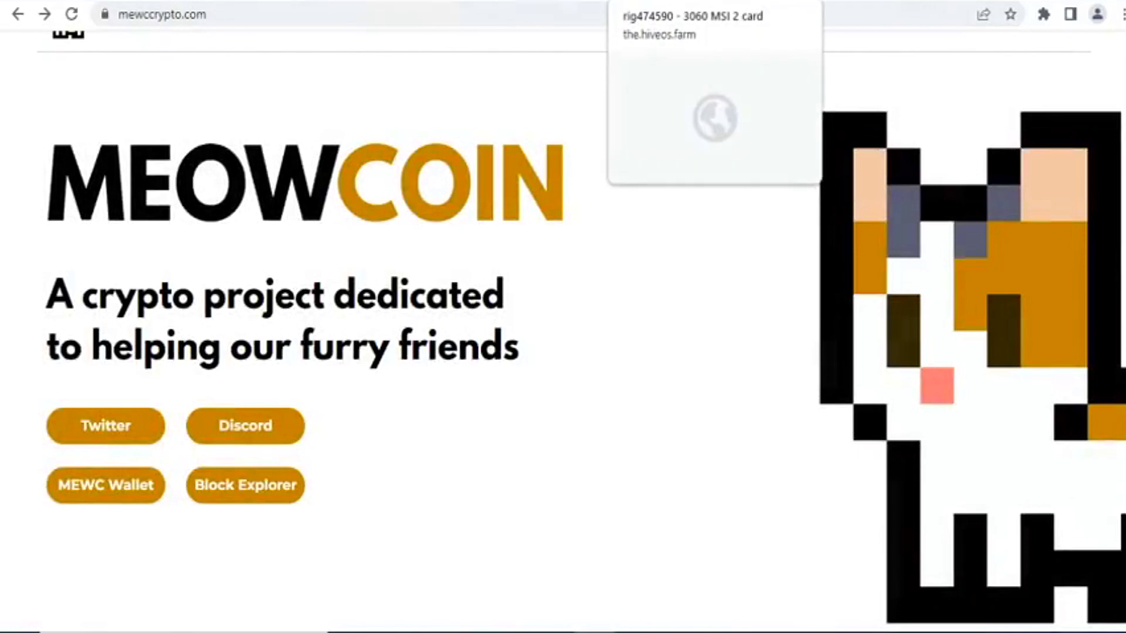
pyautogui.hotkey('ctrl', 'Tab')
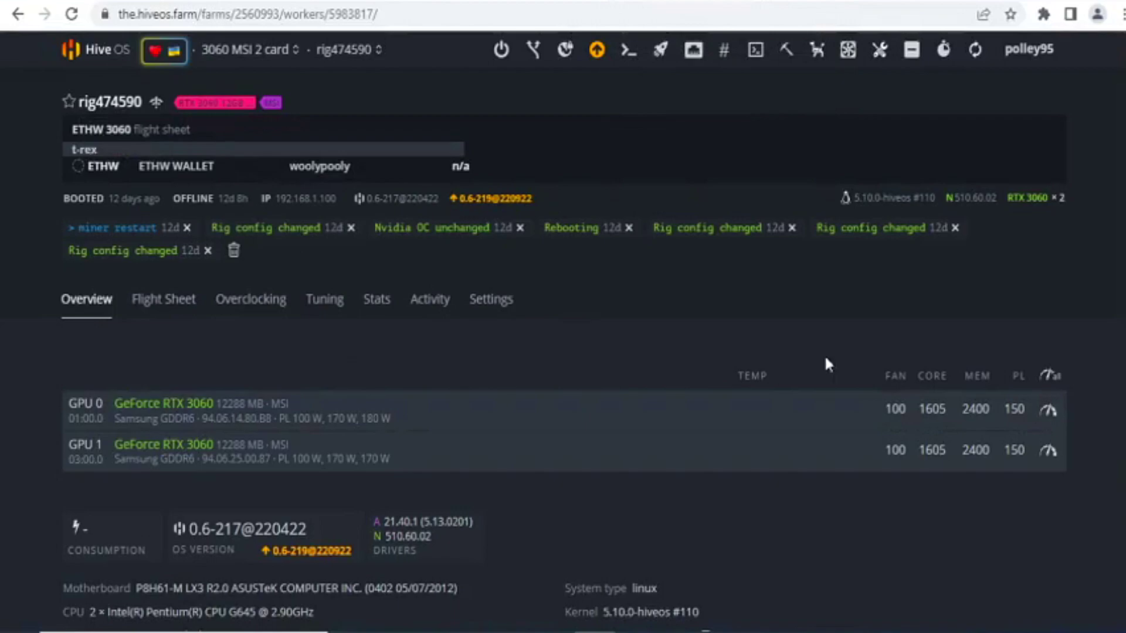
pyautogui.scroll(-1, 809, 458)
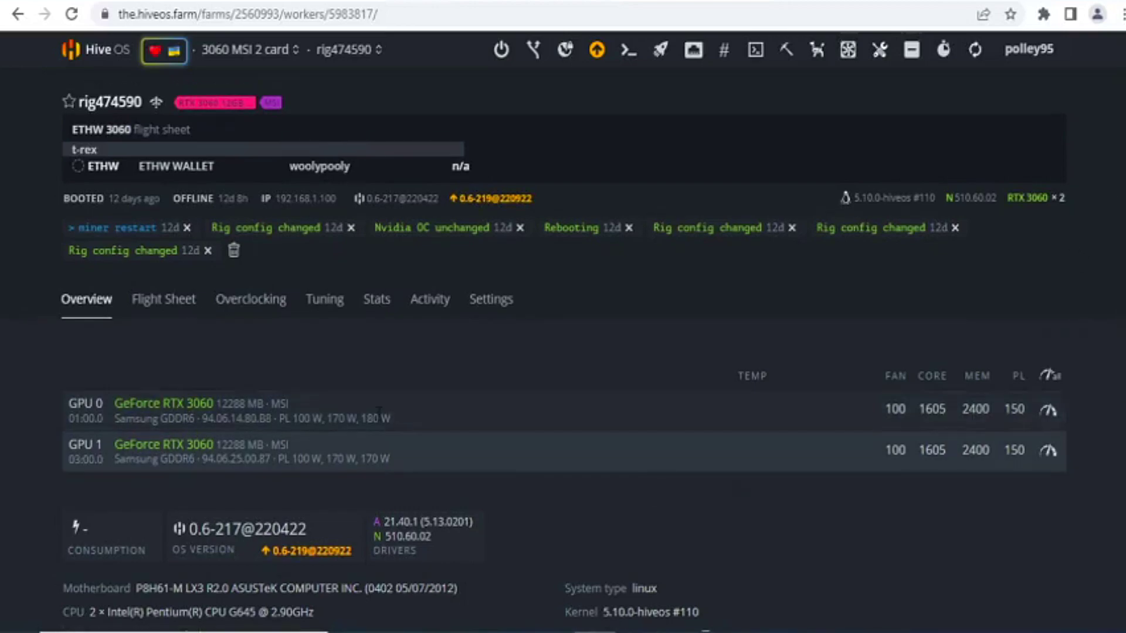
pyautogui.click(167, 311)
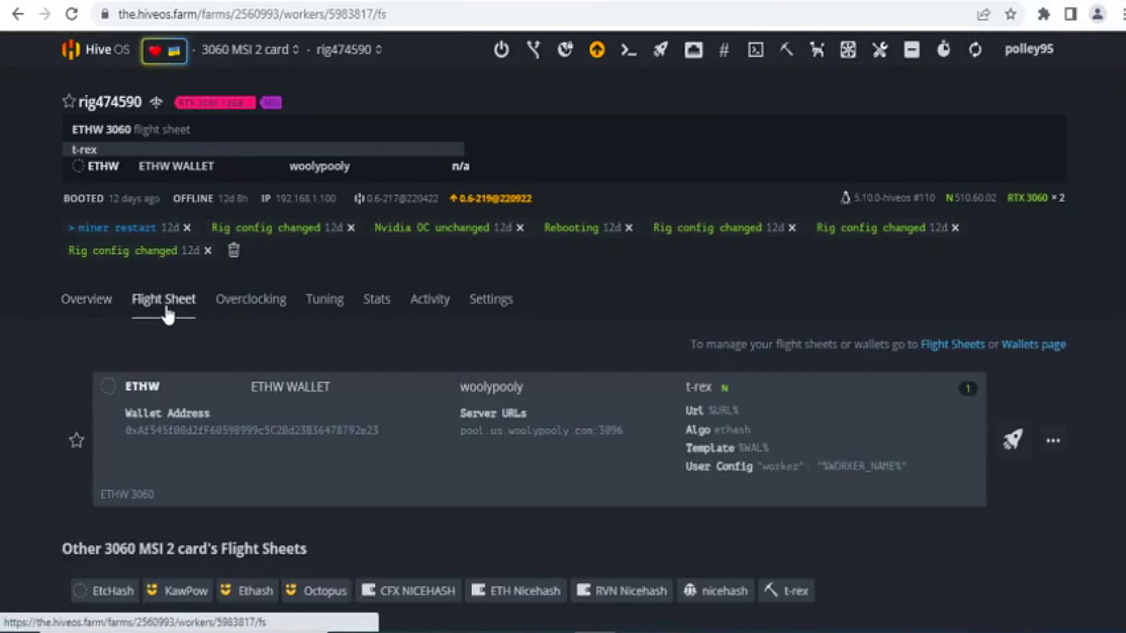
pyautogui.click(945, 347)
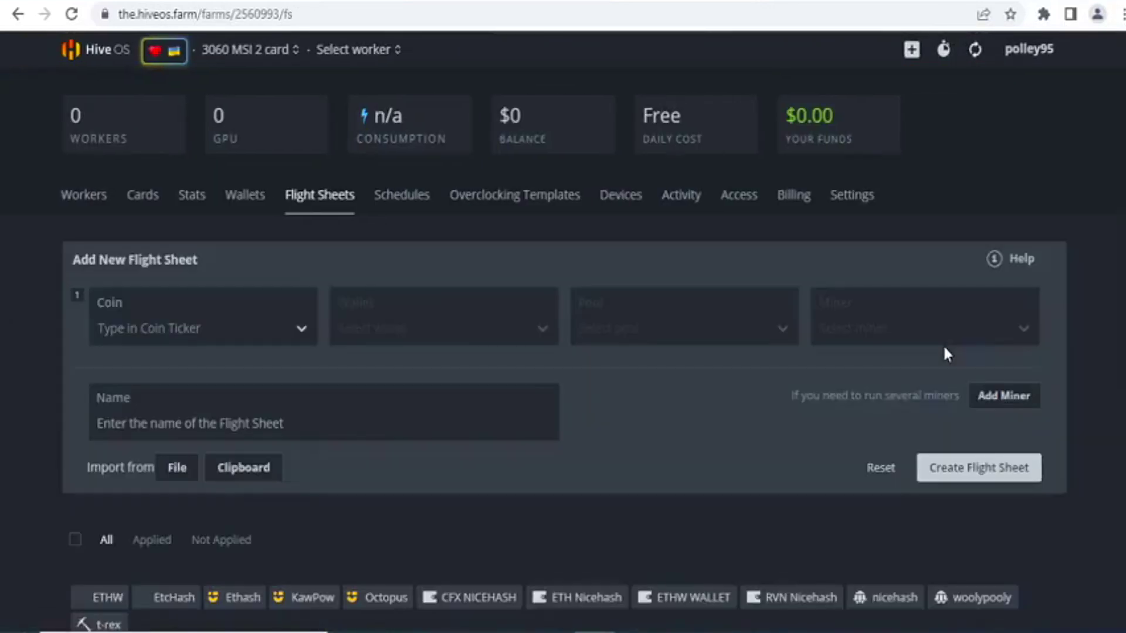
# Search the new flight sheet's coin list for "meow", and clear the search text
pyautogui.click(269, 342)
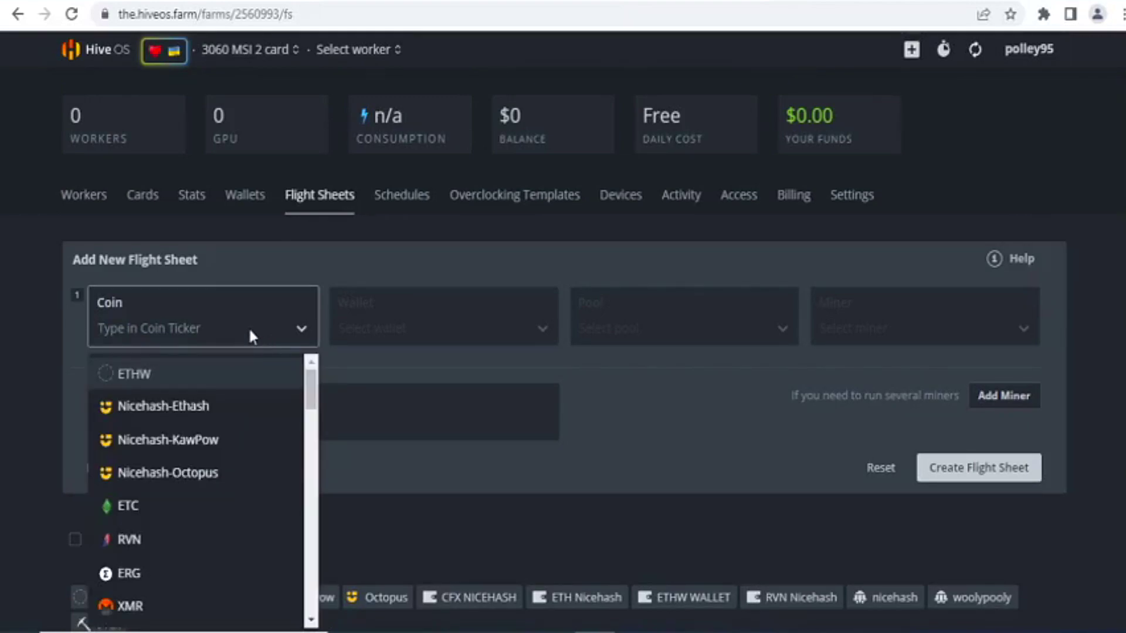
pyautogui.write('me')
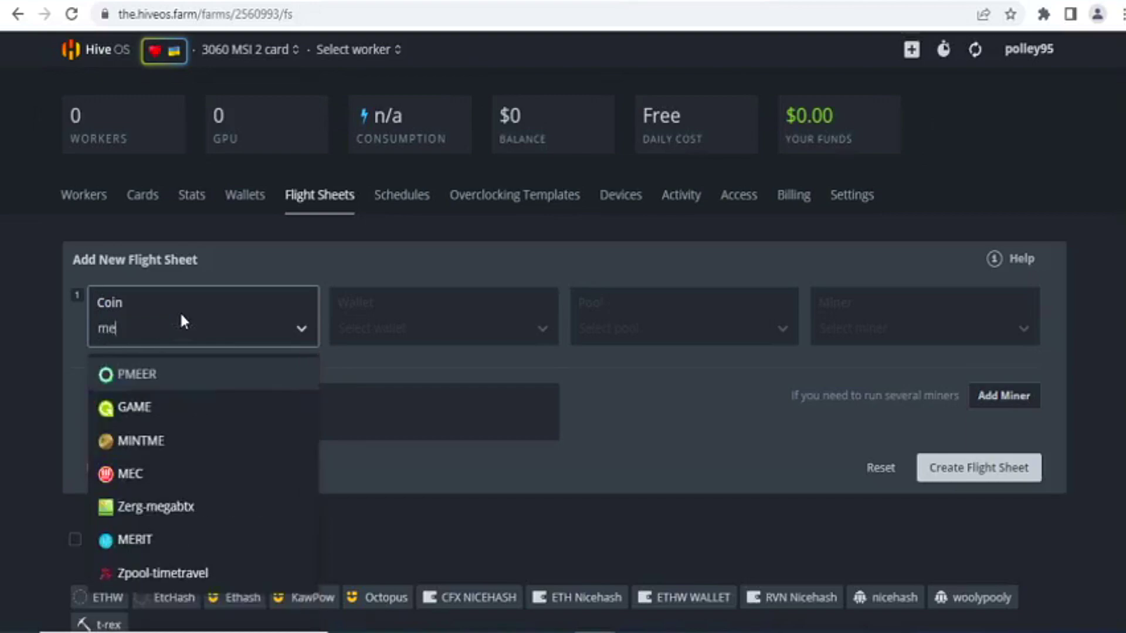
pyautogui.write('we')
pyautogui.press('BackSpace')
pyautogui.press('BackSpace')
pyautogui.write('ow')
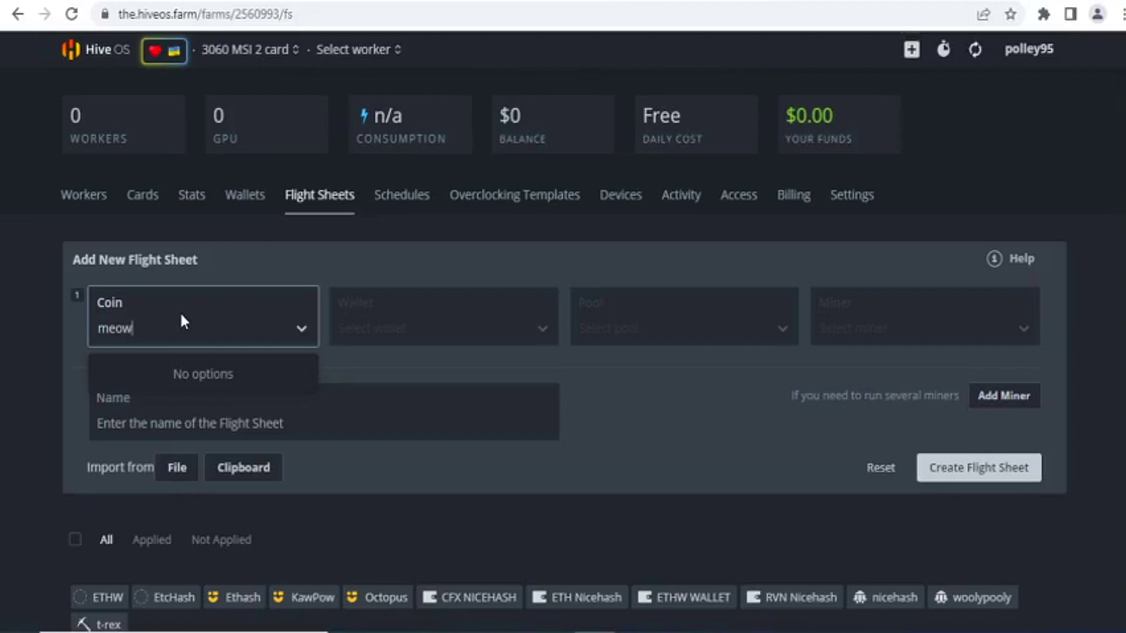
pyautogui.press('BackSpace')
pyautogui.press('BackSpace')
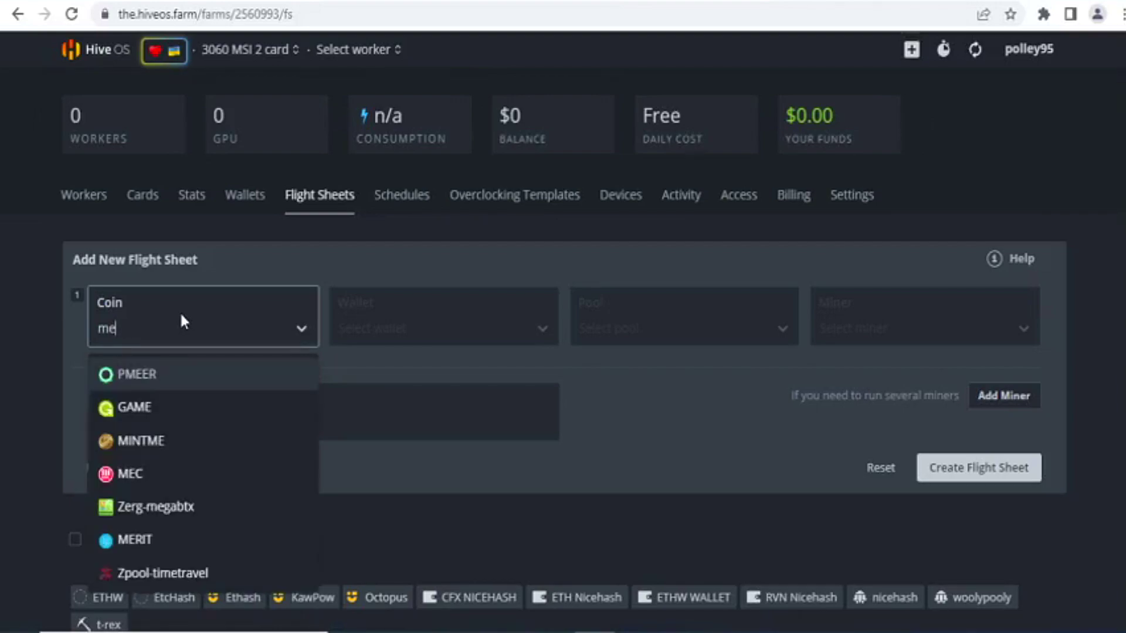
pyautogui.press('BackSpace')
pyautogui.press('BackSpace')
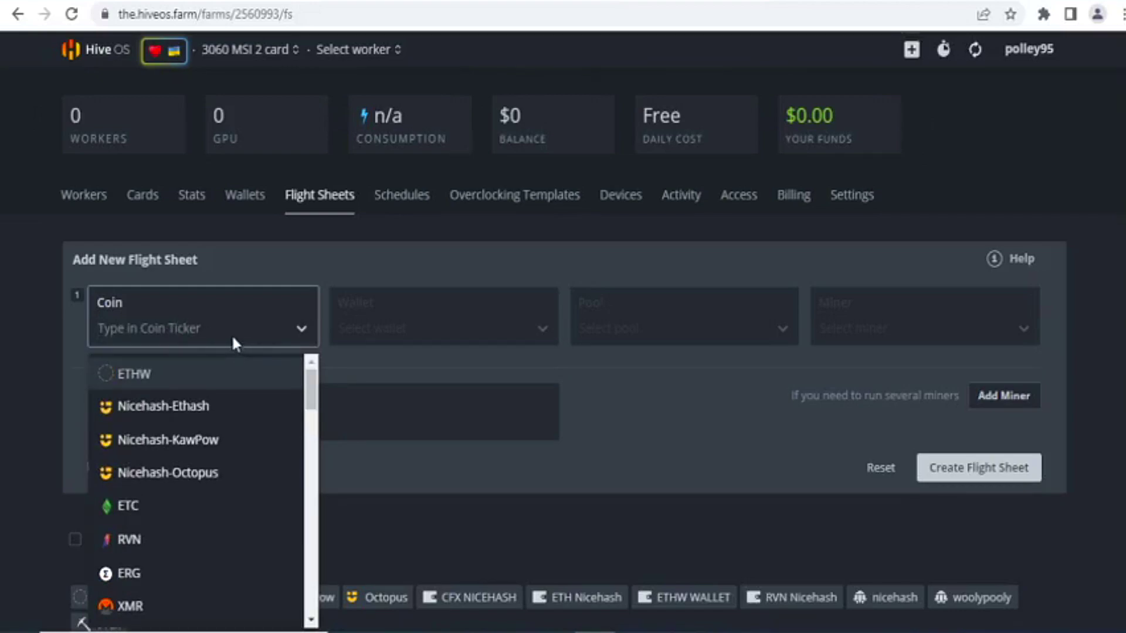
# Choose NEOX as the new flight sheet's coin and start adding a wallet for it
pyautogui.write('neox')
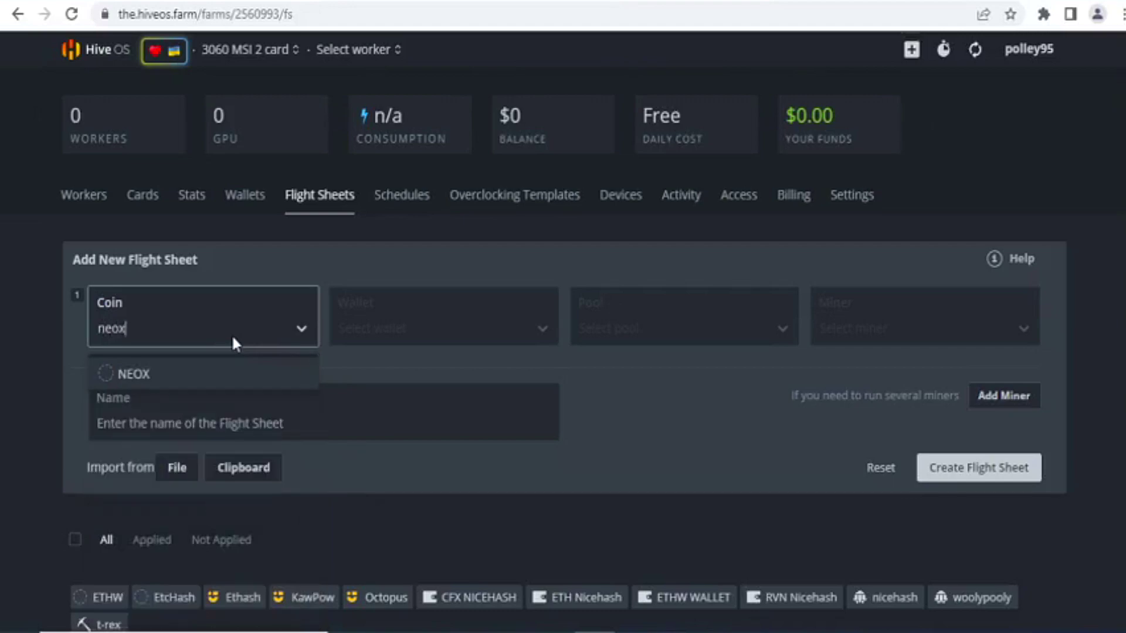
pyautogui.click(247, 370)
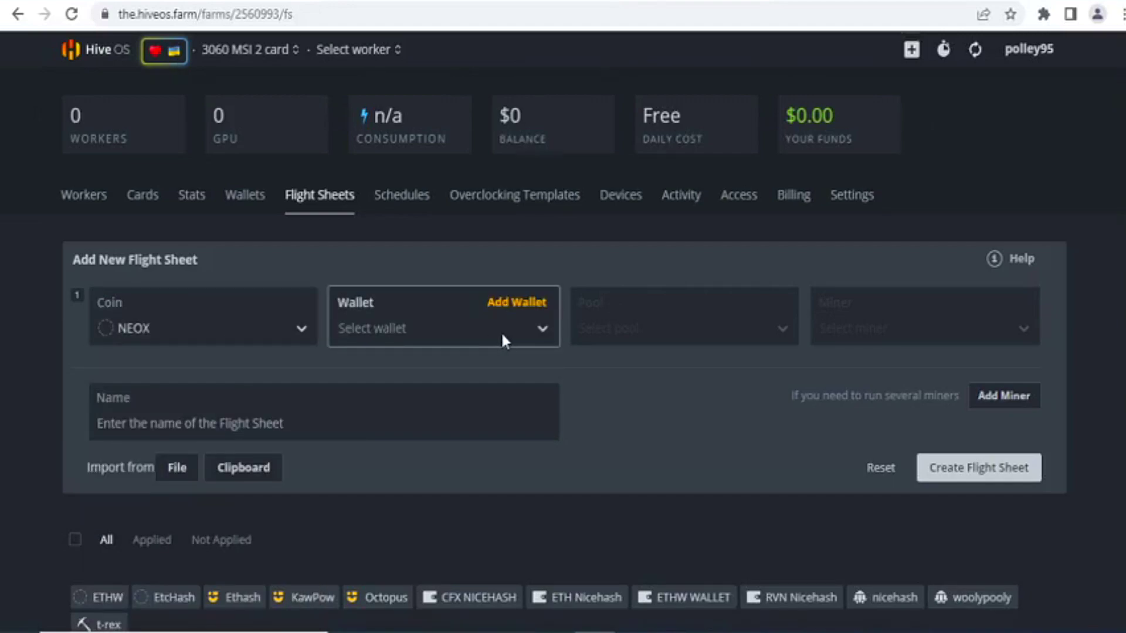
pyautogui.click(524, 311)
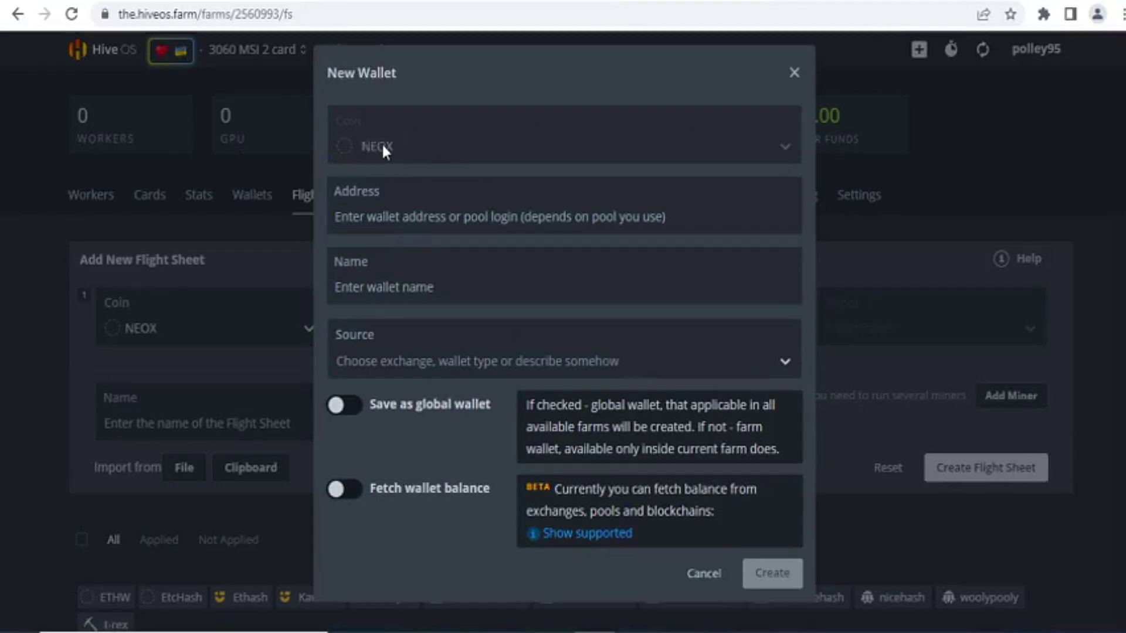
pyautogui.click(405, 211)
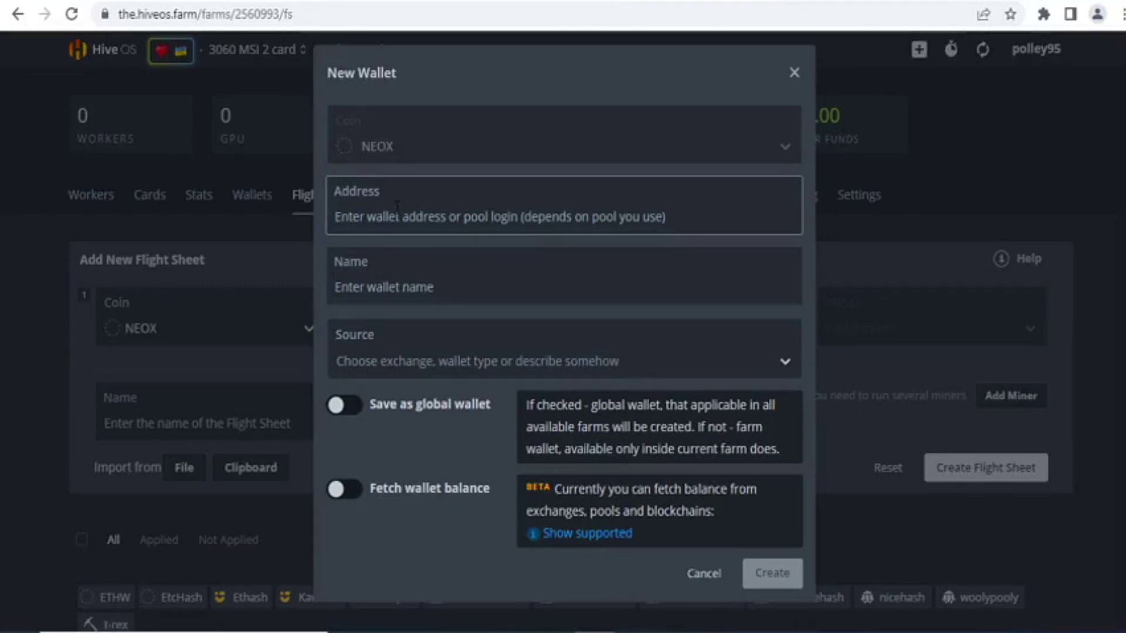
# Switch to Meowcoin Core, copy the receiving address from the meow coin payment request, and return to Hive OS
pyautogui.hotkey('alt', 'Tab')
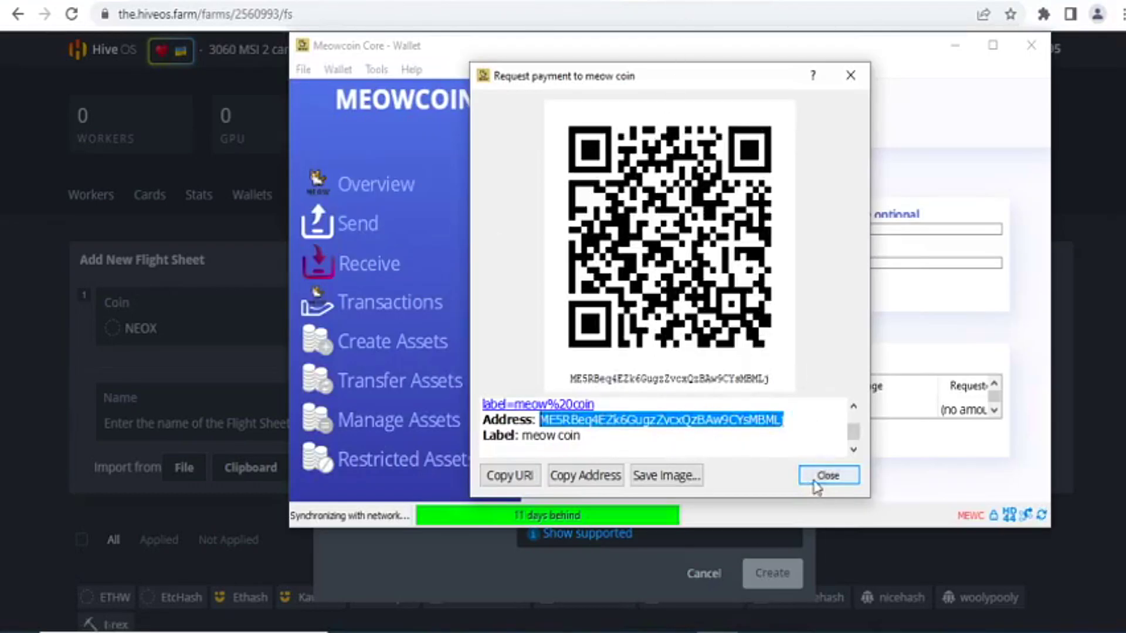
pyautogui.click(596, 483)
pyautogui.hotkey('alt', 'Tab')
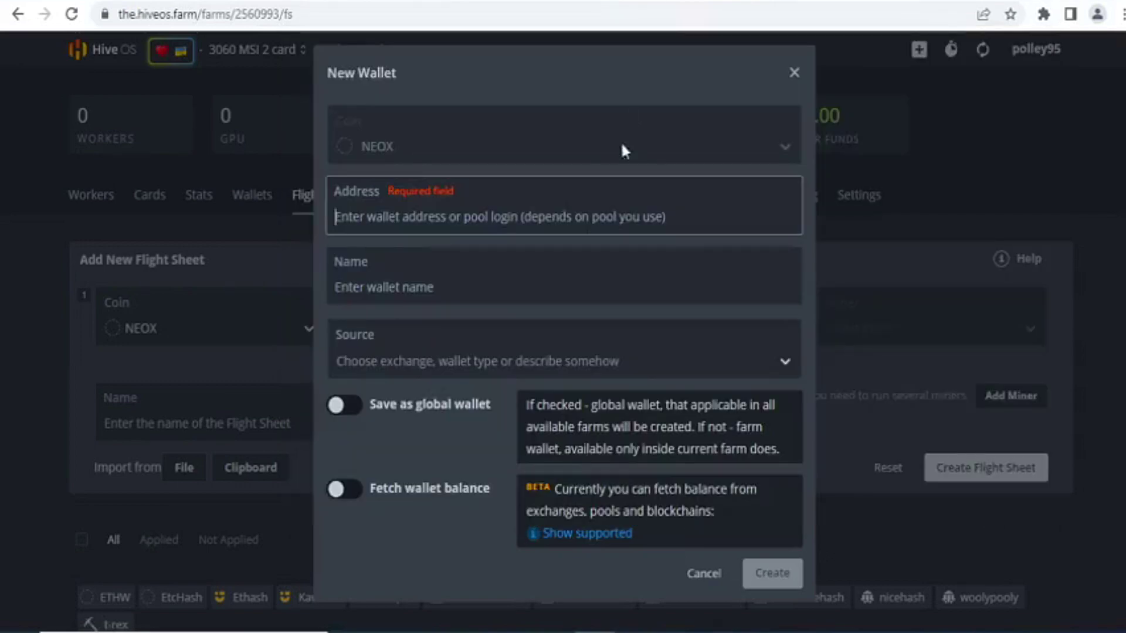
# Paste the copied receiving address as the new wallet's address and clear the misplaced copy from the wallet's name
pyautogui.rightClick(383, 286)
pyautogui.click(470, 425)
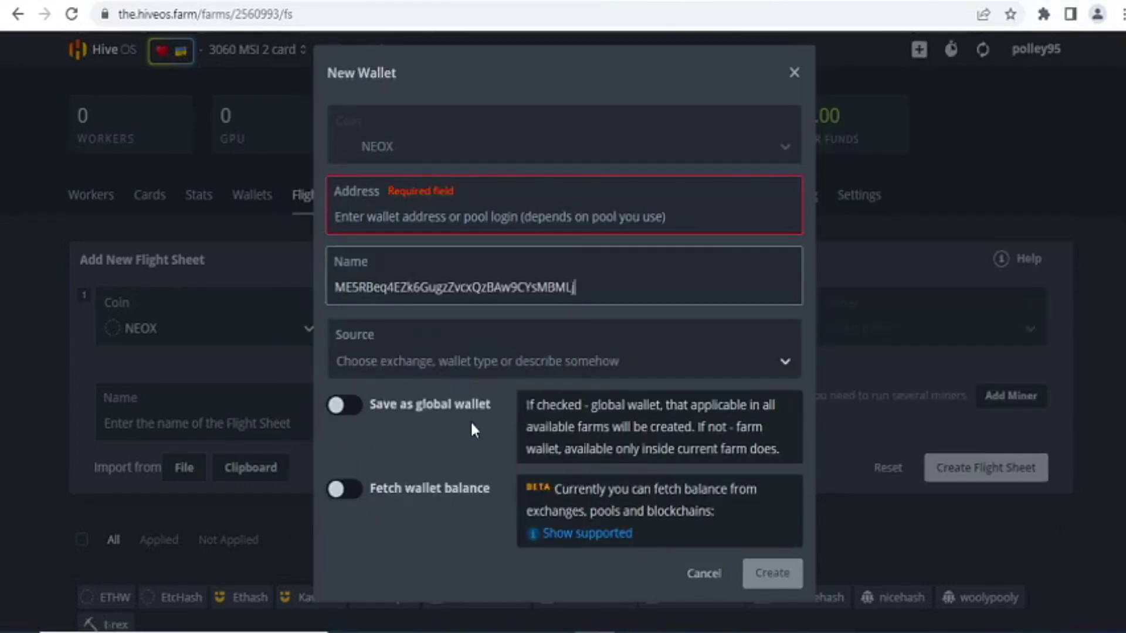
pyautogui.rightClick(458, 212)
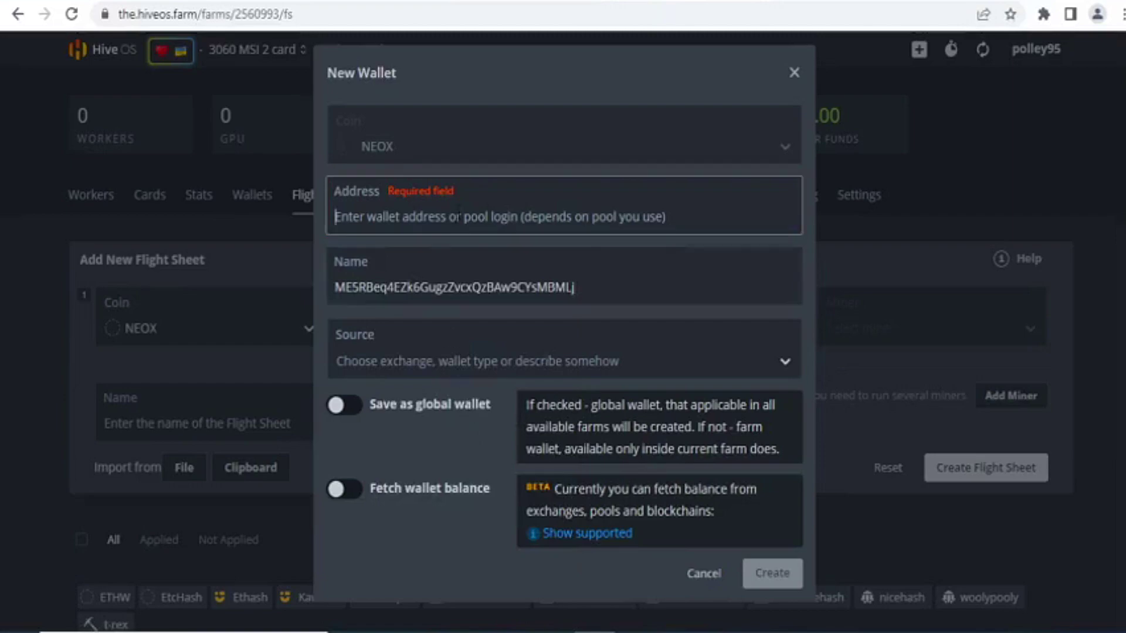
pyautogui.click(500, 356)
pyautogui.moveTo(574, 287); pyautogui.dragTo(223, 243)
pyautogui.press('BackSpace')
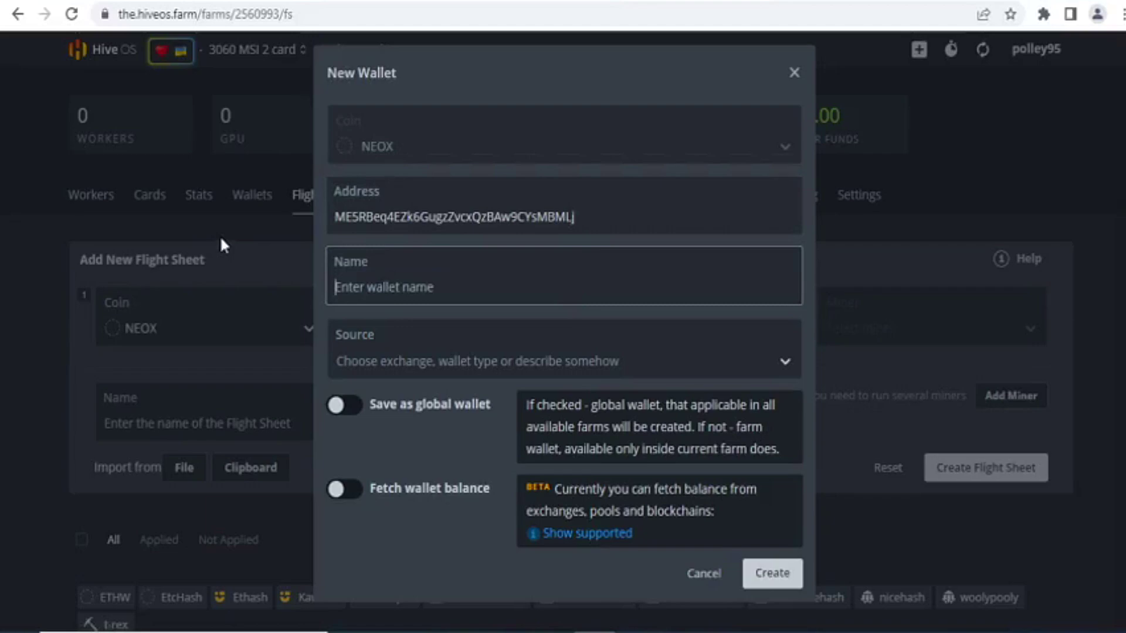
# Name the new wallet MEOW TEST COIN and create it
pyautogui.write('MEOW ')
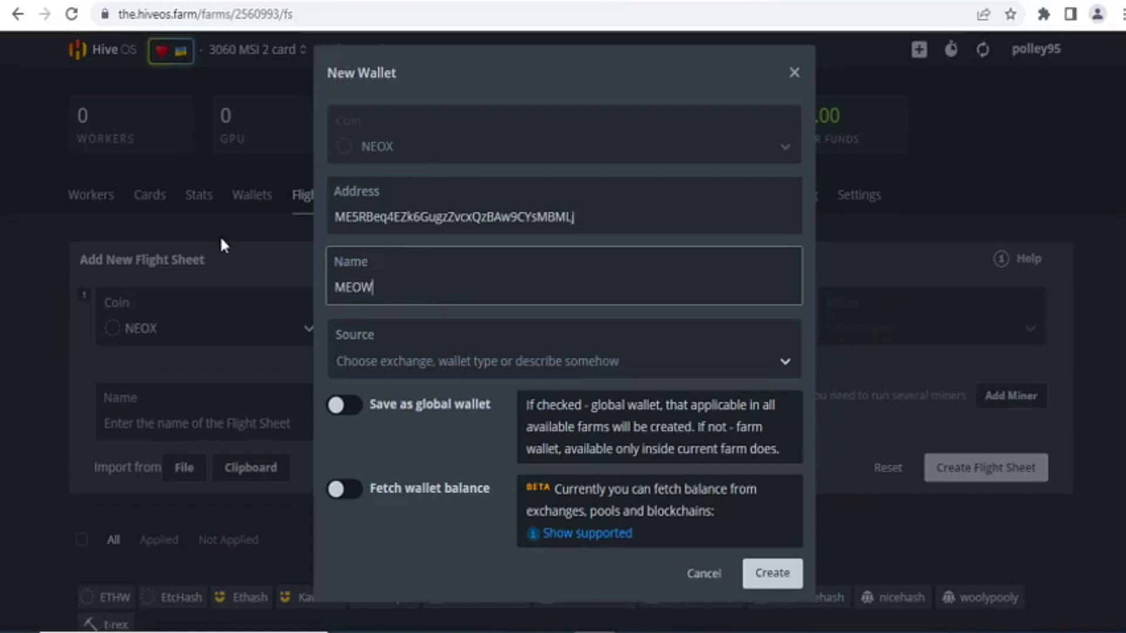
pyautogui.write('TEST COIN')
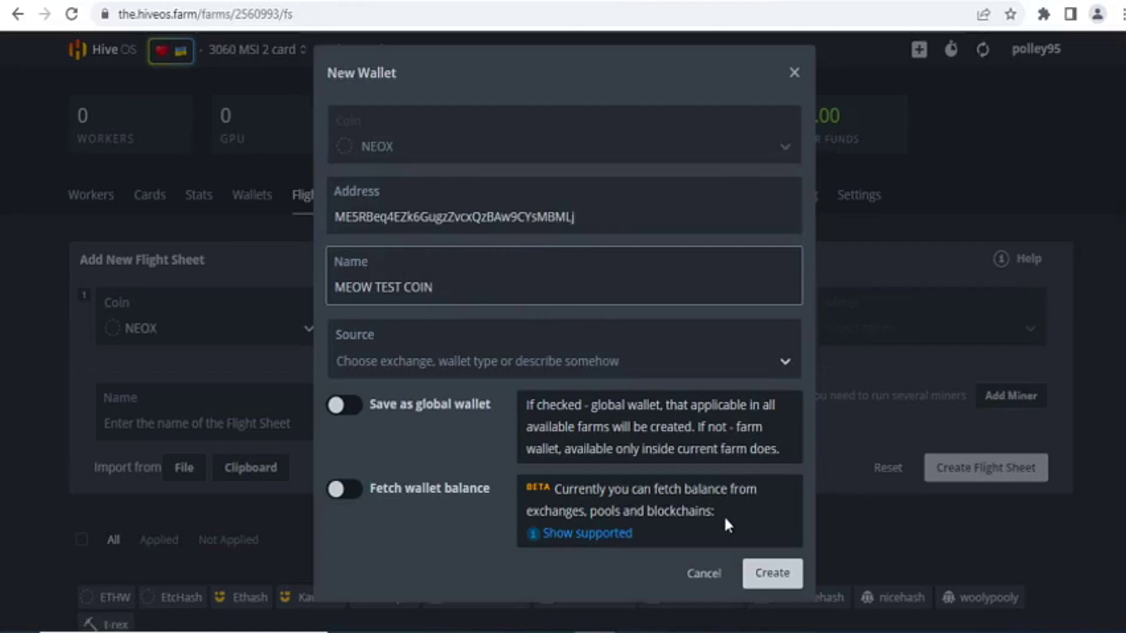
pyautogui.click(778, 572)
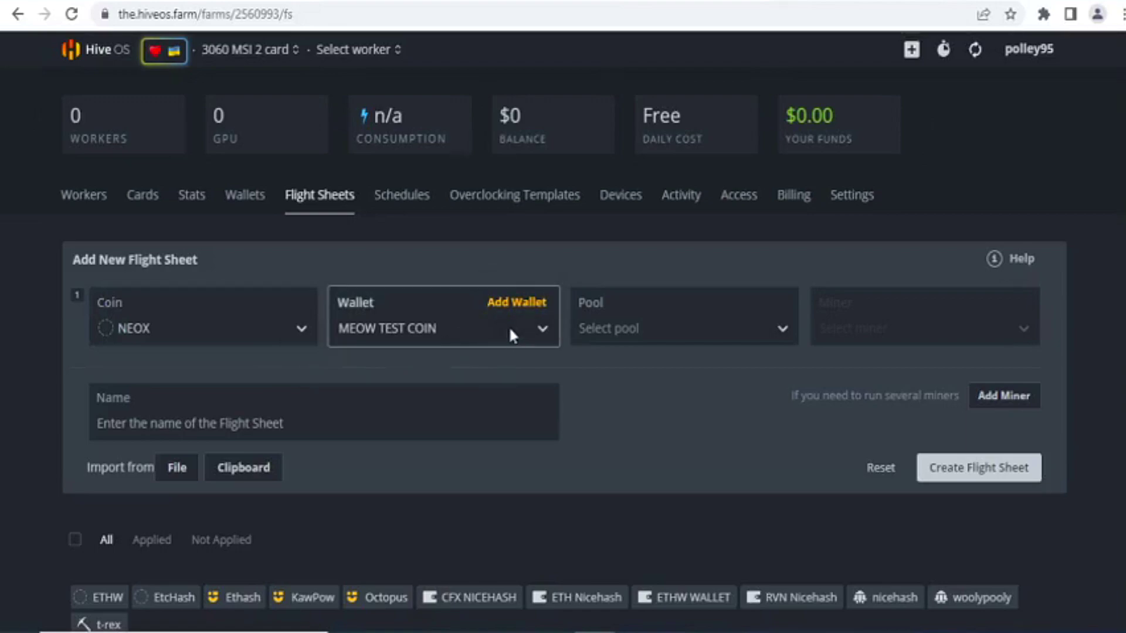
# Set the flight sheet's pool to Configure in miner and its miner to T-Rex Miner
pyautogui.click(657, 330)
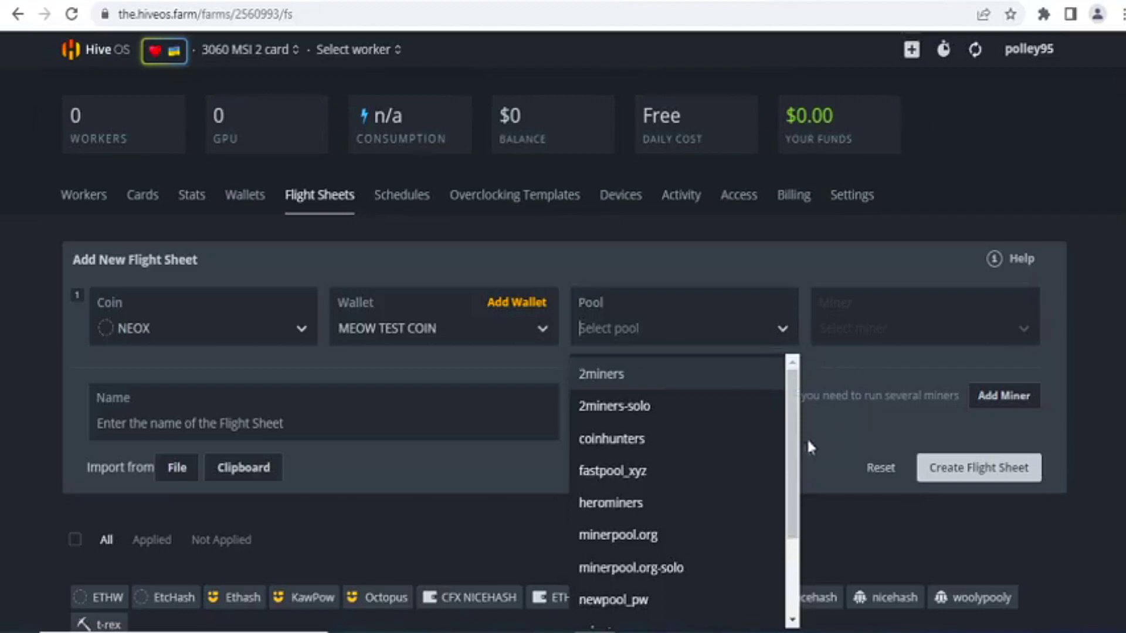
pyautogui.moveTo(797, 452); pyautogui.dragTo(783, 579)
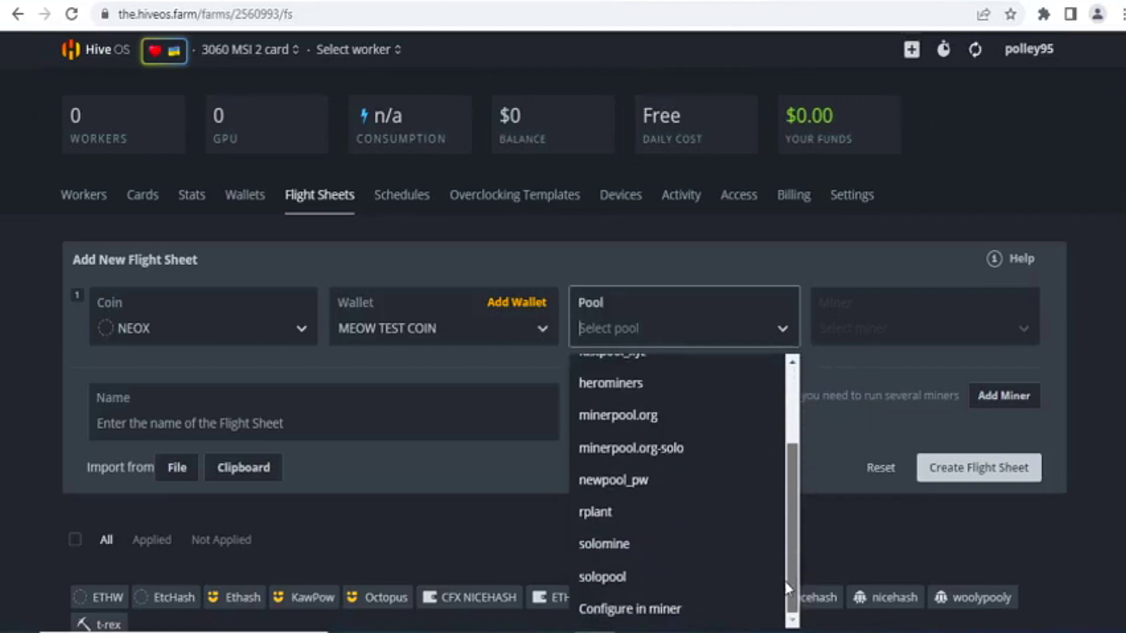
pyautogui.click(698, 612)
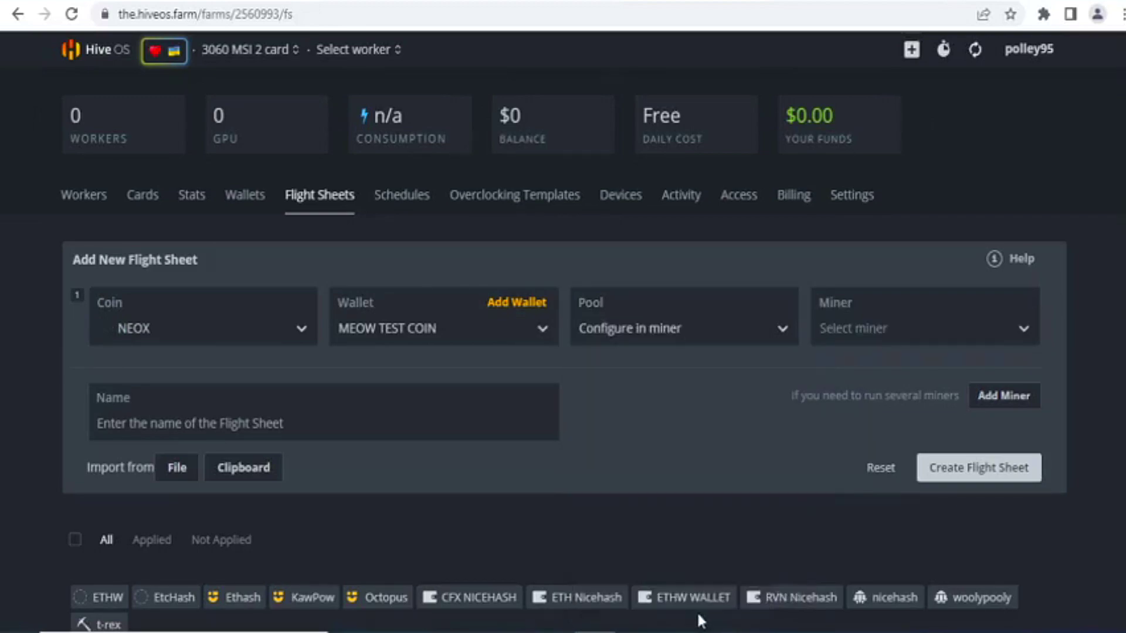
pyautogui.click(902, 329)
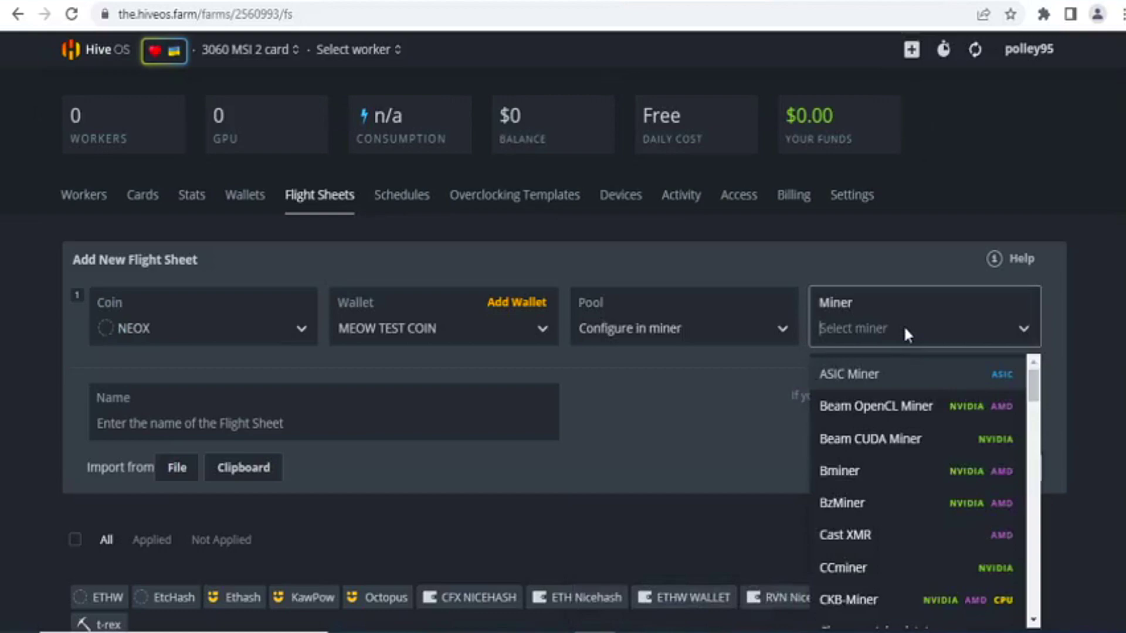
pyautogui.write('T-')
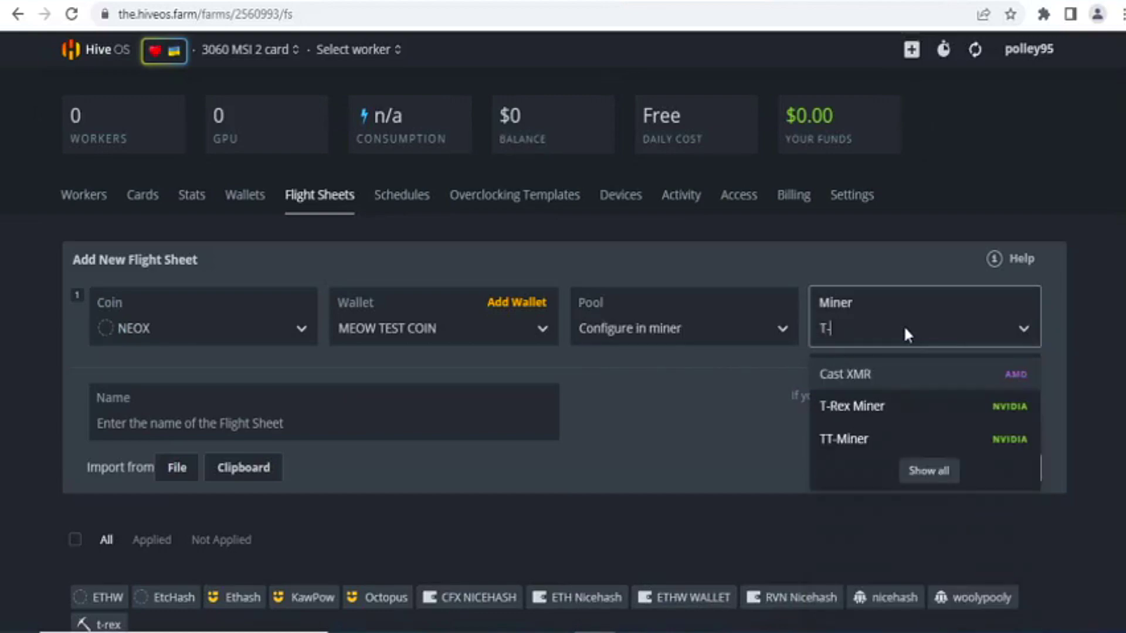
pyautogui.click(935, 405)
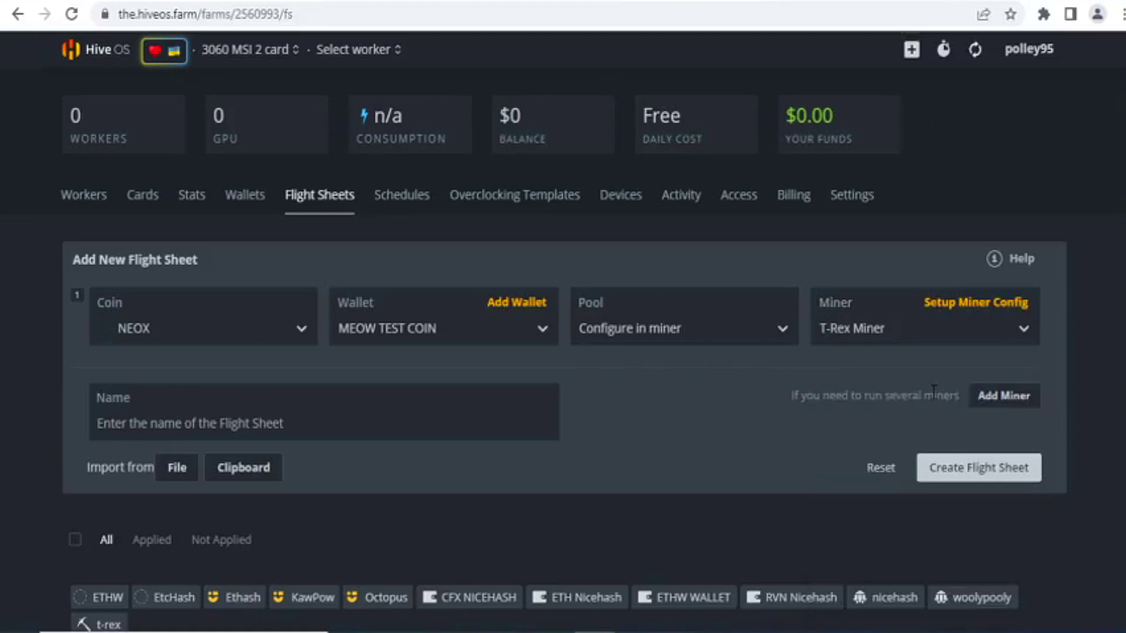
# Name the flight sheet TEST MEOW COIN 3060
pyautogui.click(350, 422)
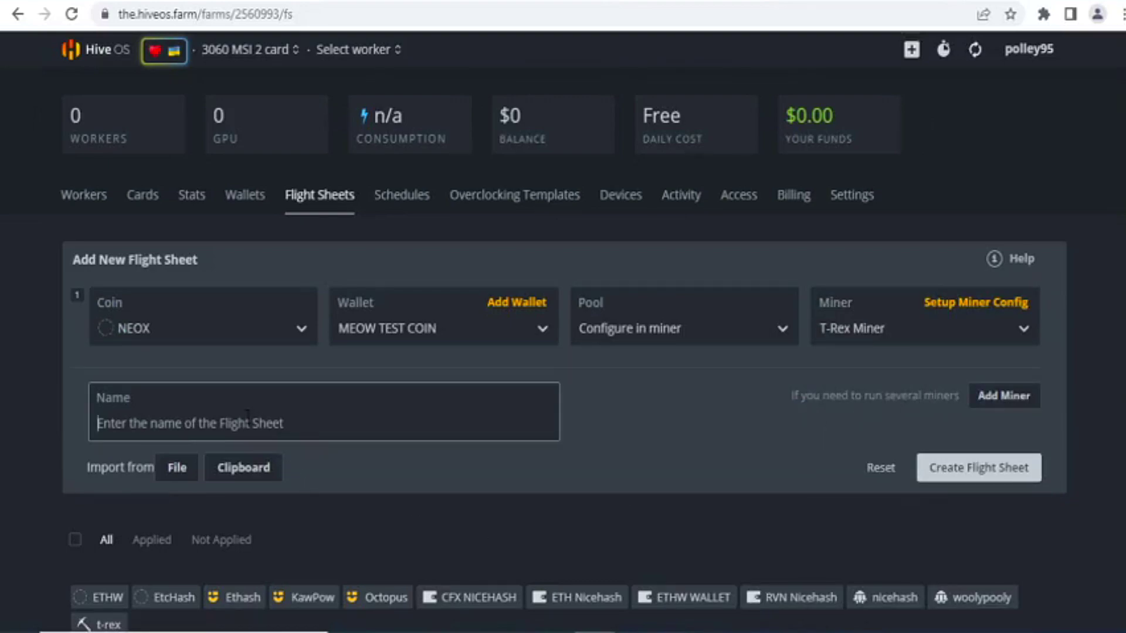
pyautogui.write('TES')
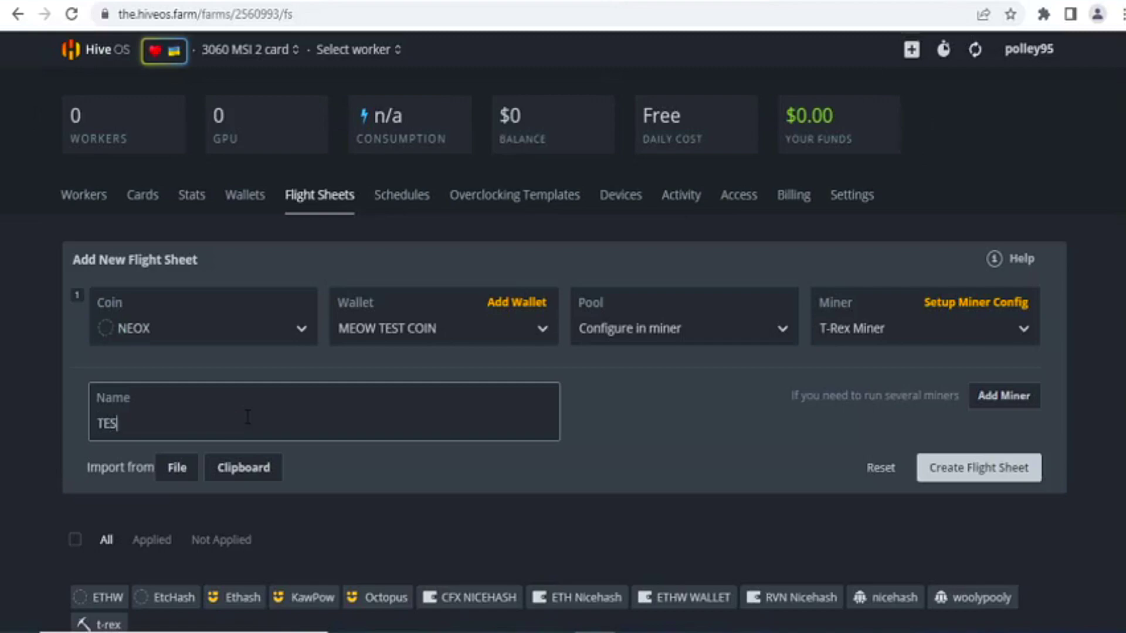
pyautogui.write('T MEOW COIN')
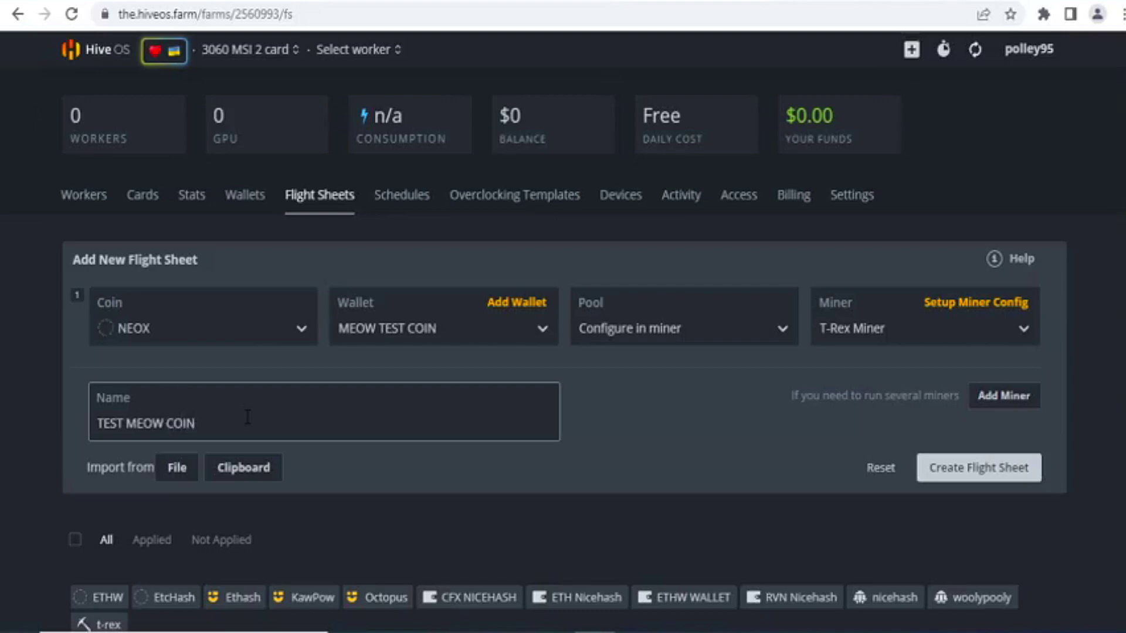
pyautogui.write(' 3060')
# In the T-Rex Miner configuration, insert %WAL% as the wallet template and %WORKER_NAME% as the worker name
pyautogui.click(955, 305)
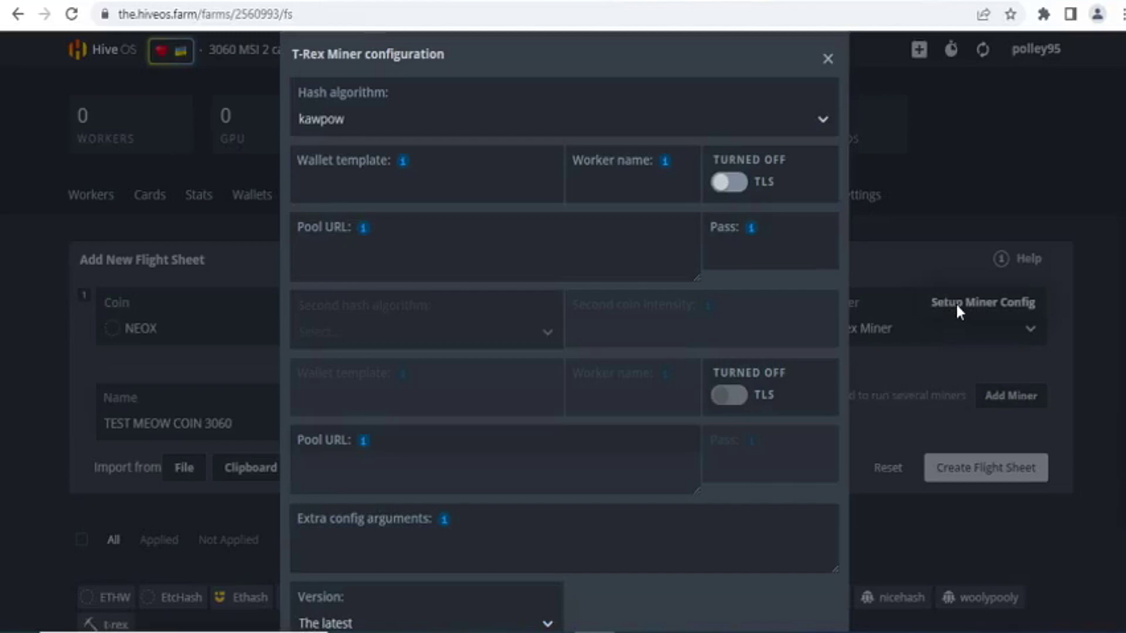
pyautogui.click(382, 196)
pyautogui.moveTo(402, 165)
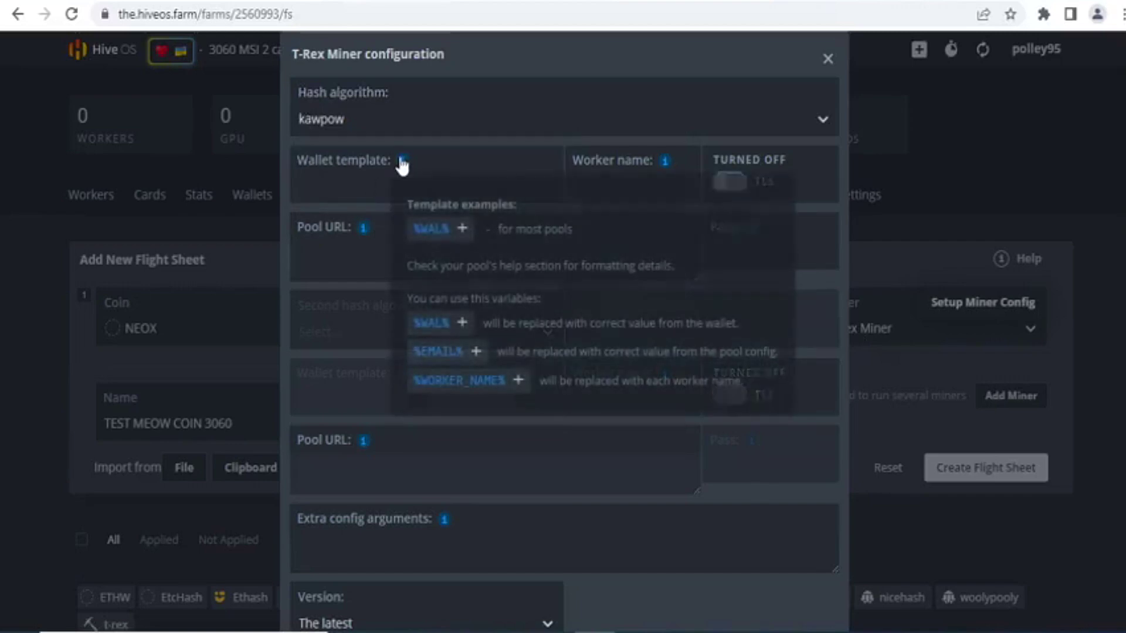
pyautogui.click(435, 226)
pyautogui.click(637, 175)
pyautogui.moveTo(667, 166)
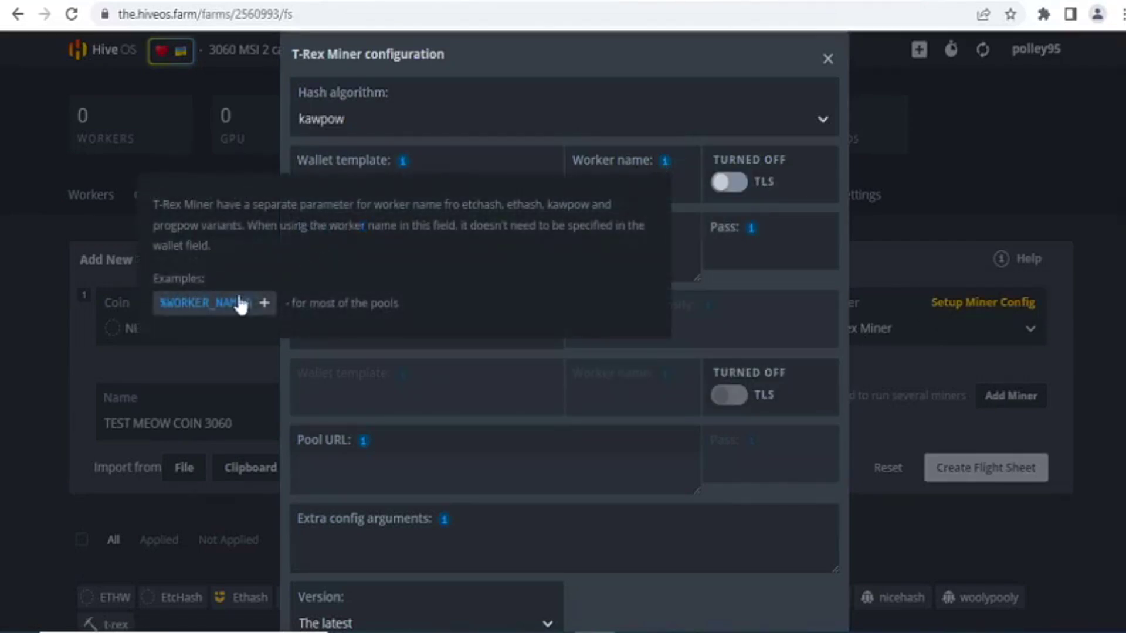
pyautogui.click(211, 231)
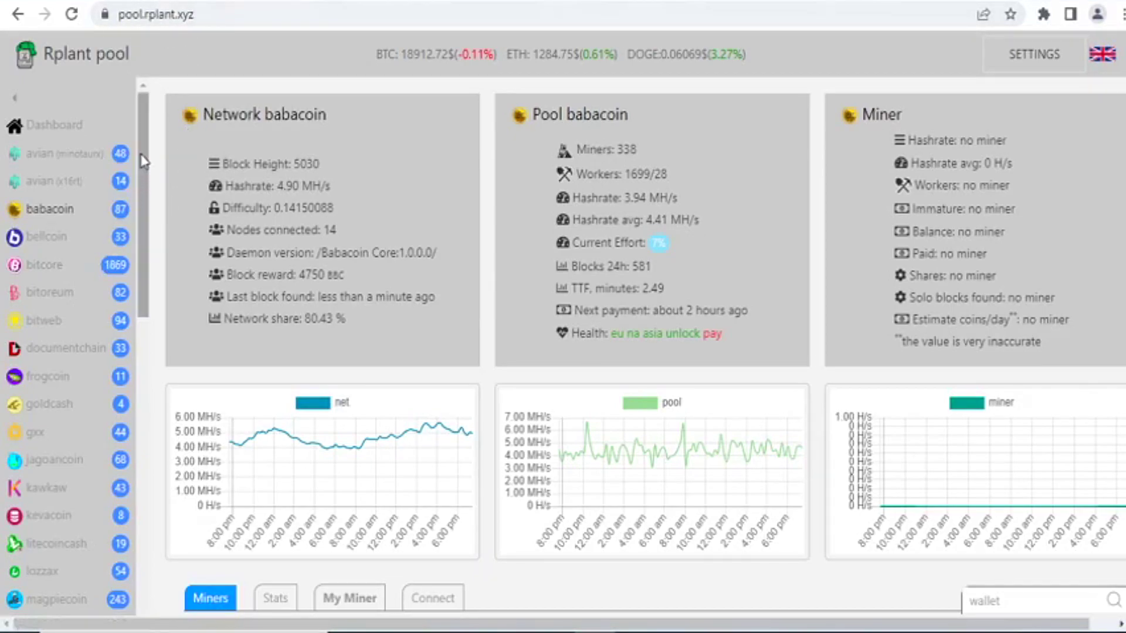
# On the Rplant pool site, browse the avian and babacoin pools and open the meowcoin pool's statistics
pyautogui.click(43, 154)
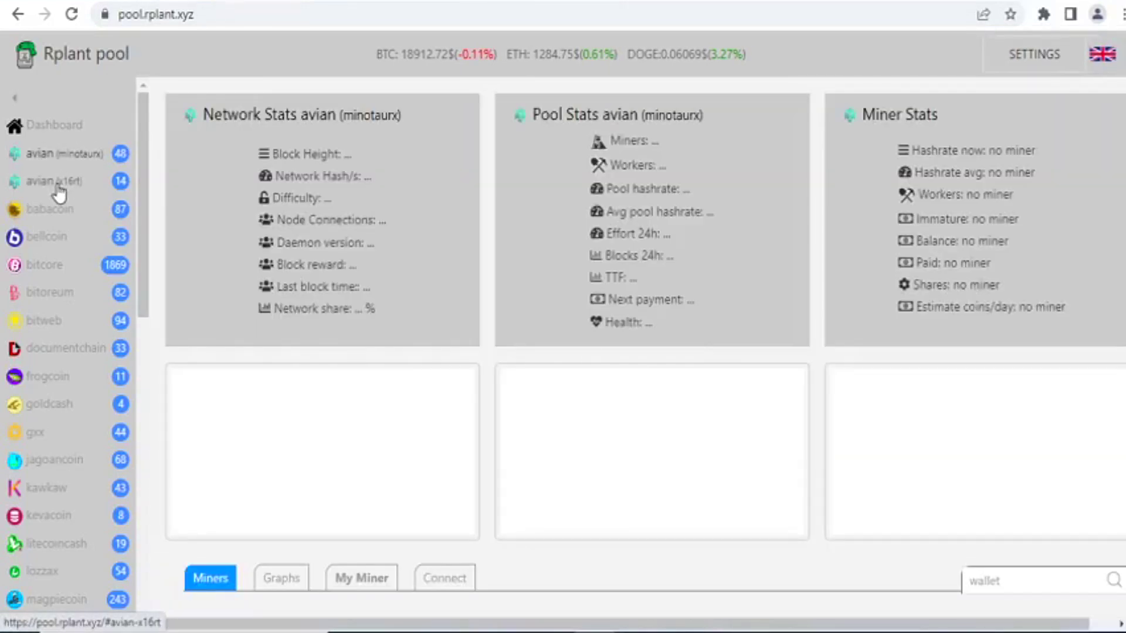
pyautogui.click(54, 182)
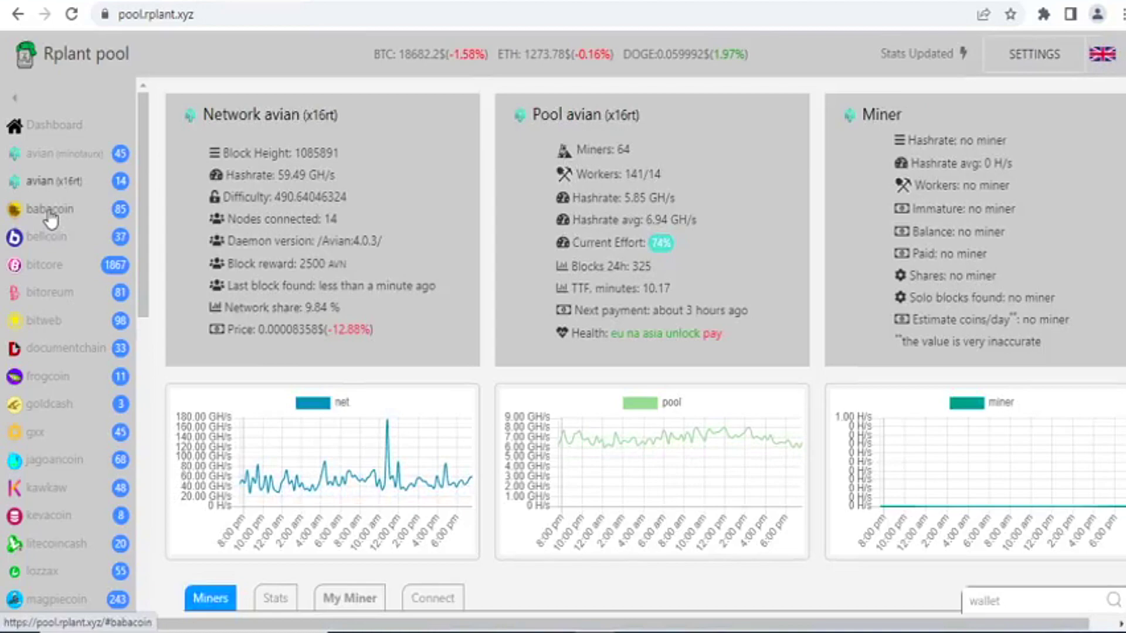
pyautogui.click(51, 219)
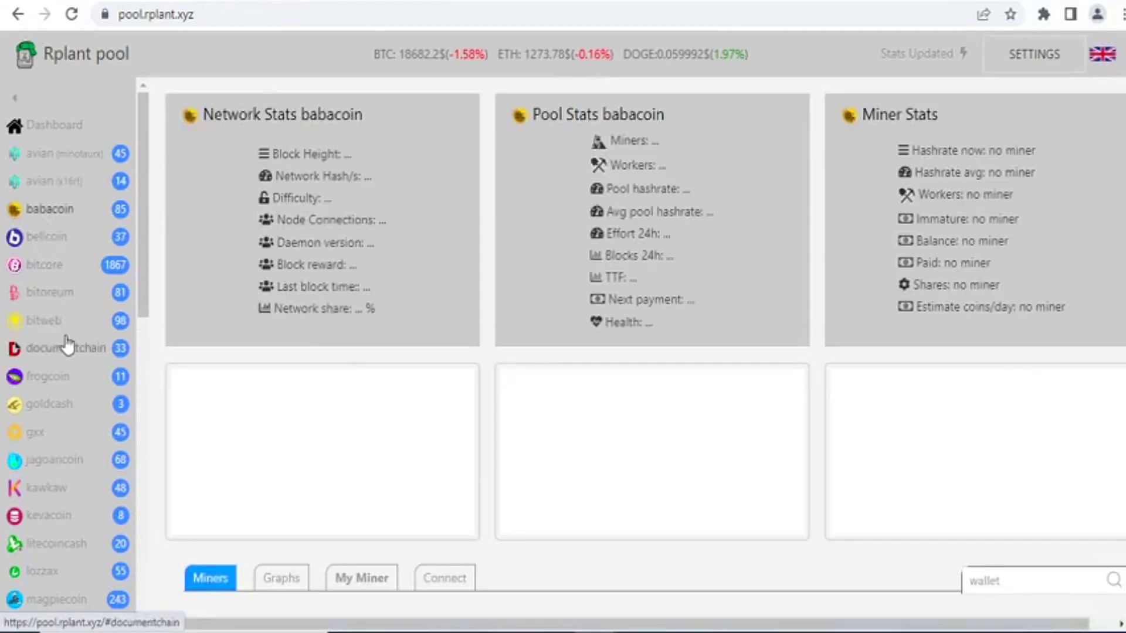
pyautogui.moveTo(144, 244); pyautogui.dragTo(139, 375)
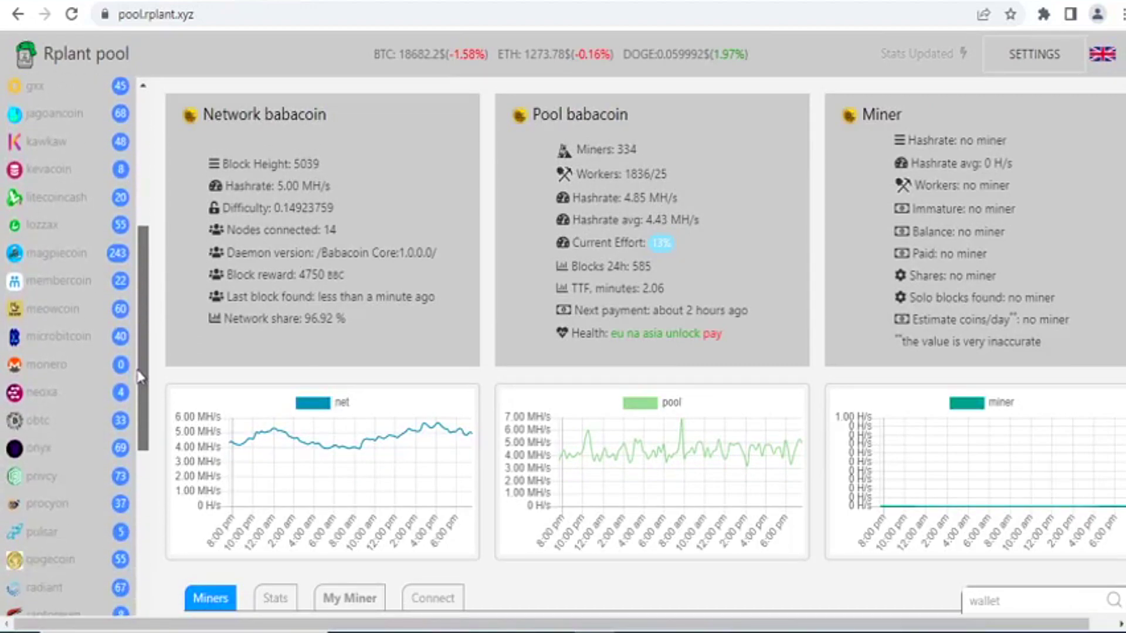
pyautogui.click(46, 320)
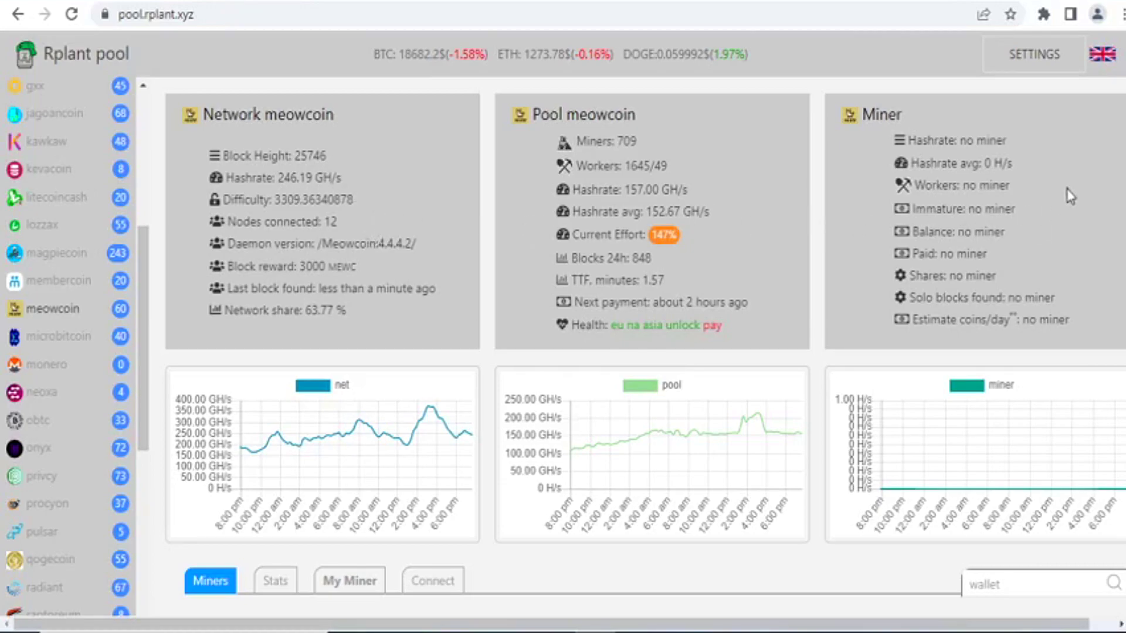
# Open the meowcoin pool's connection details and examine its ports, algorithm and supported miners
pyautogui.scroll(-3, 645, 344)
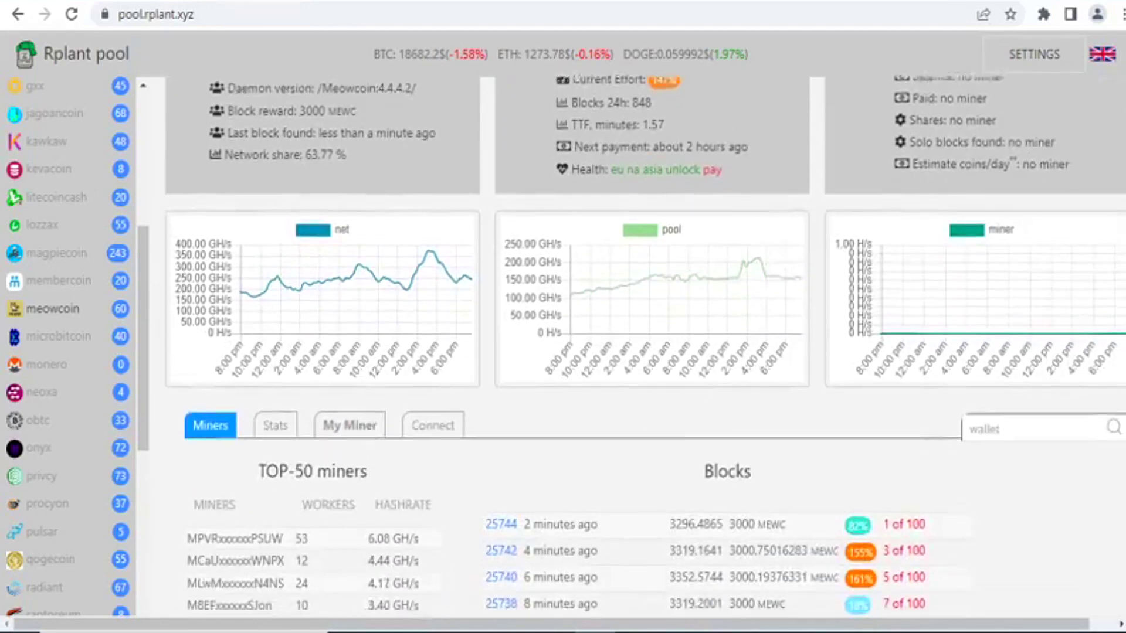
pyautogui.scroll(-3, 645, 346)
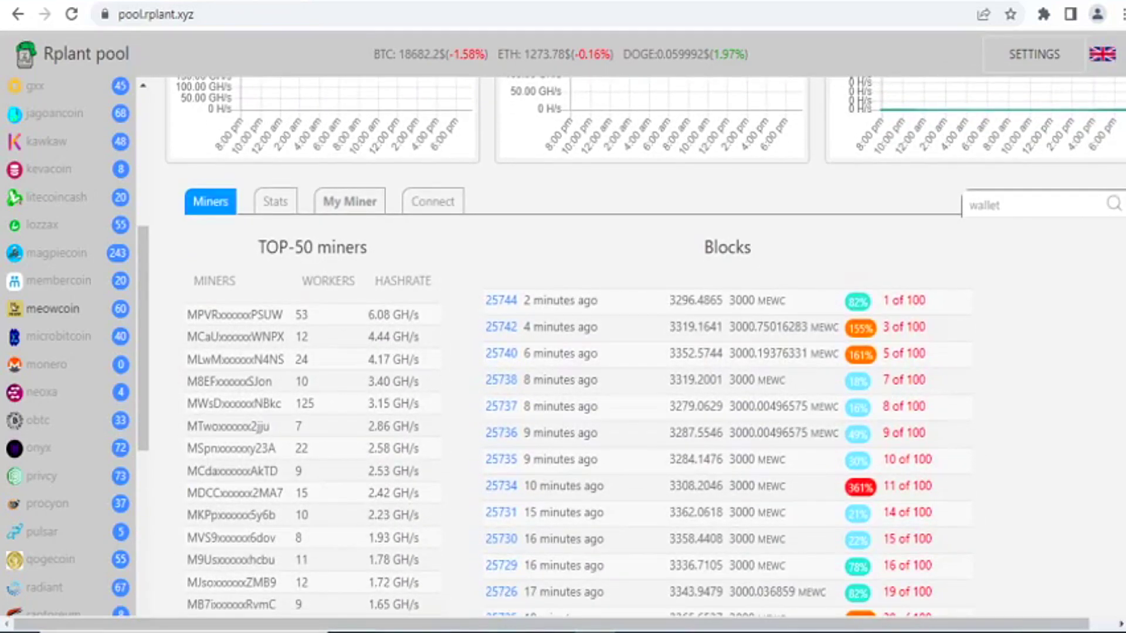
pyautogui.click(436, 202)
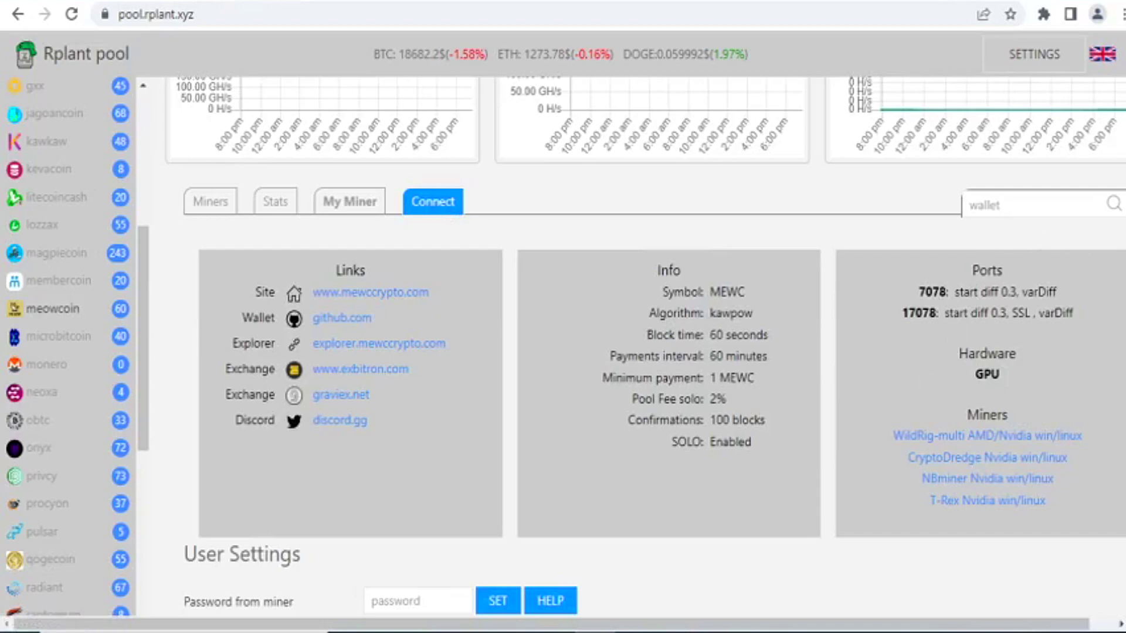
pyautogui.hotkey('ctrl', 'Tab')
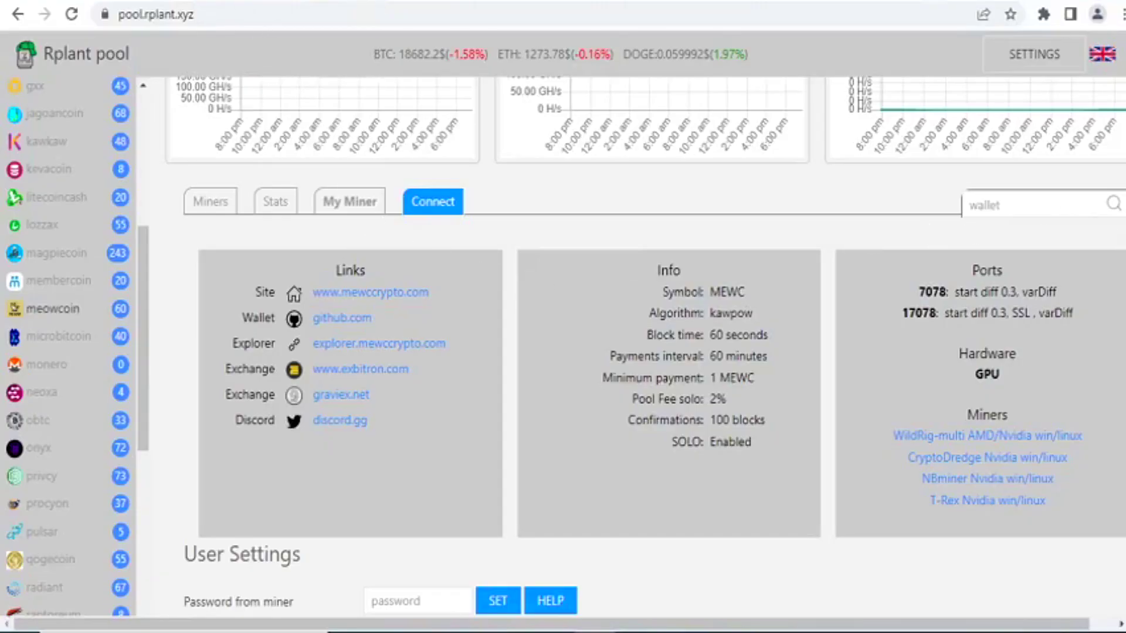
# In the meowcoin pool's miner config, choose the t-rex miner and the Linux/MacOS operating system, and open the nearest stratum options
pyautogui.scroll(-4, 645, 346)
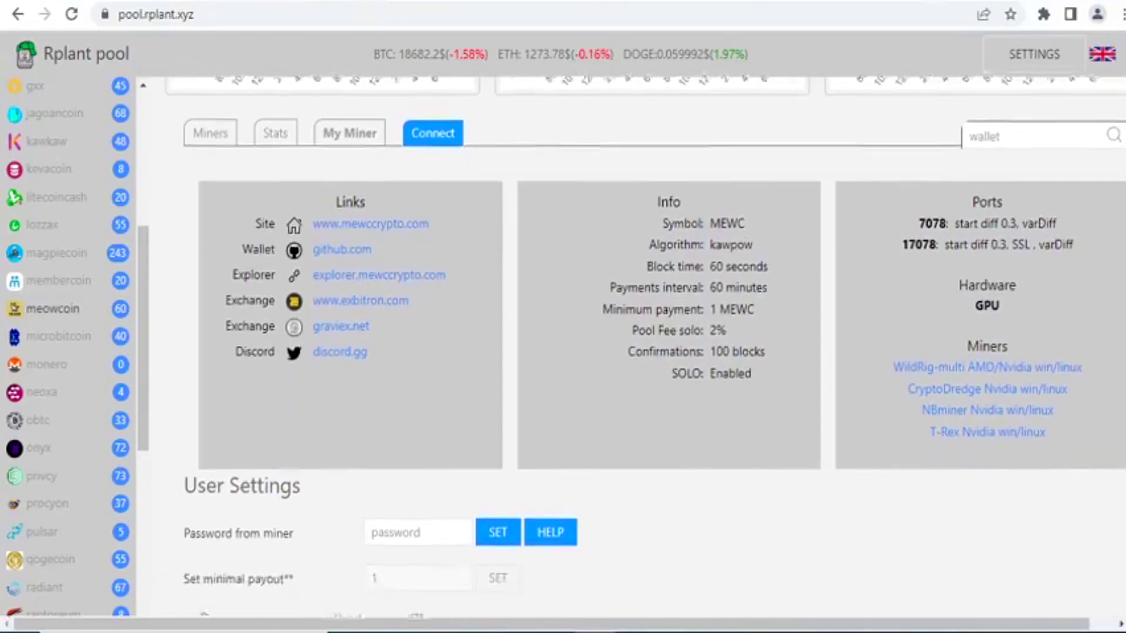
pyautogui.scroll(-5, 473, 396)
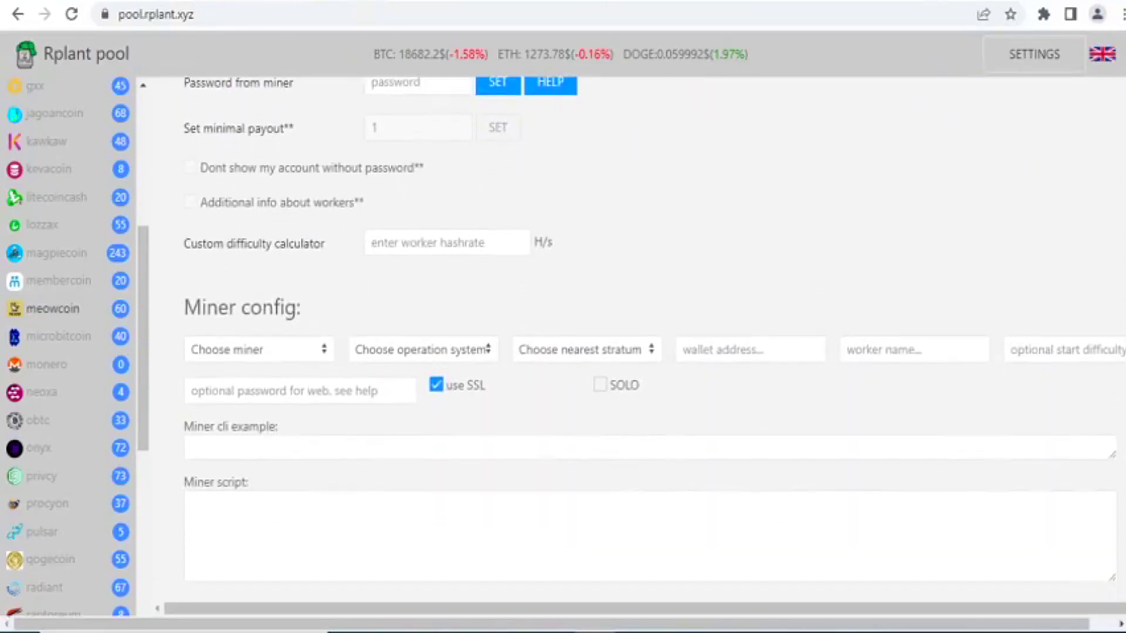
pyautogui.click(318, 352)
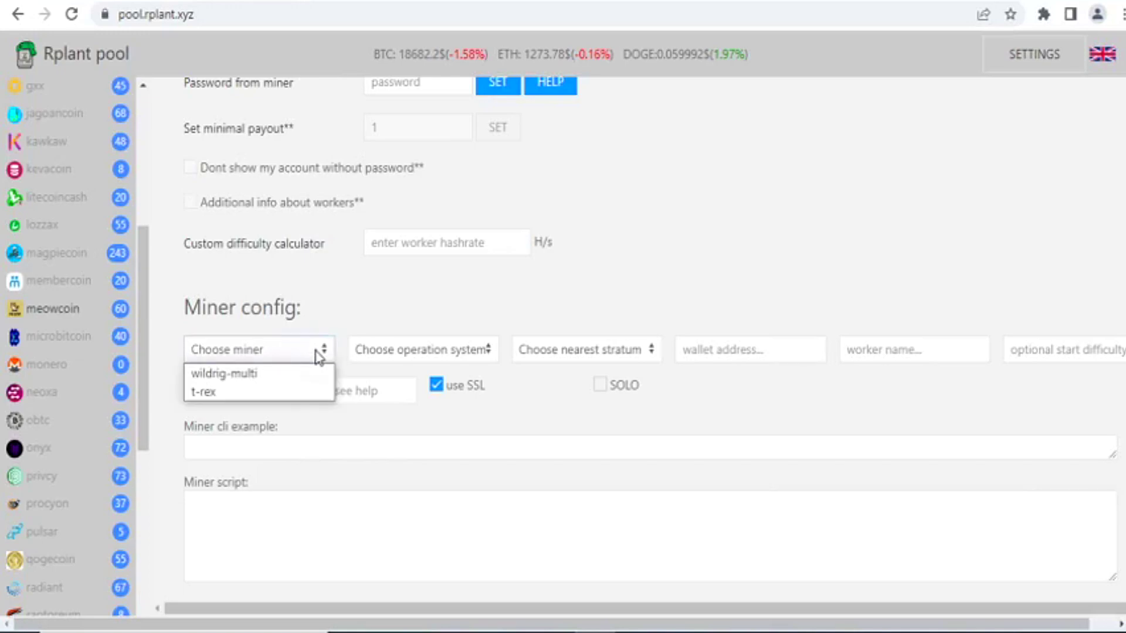
pyautogui.click(291, 393)
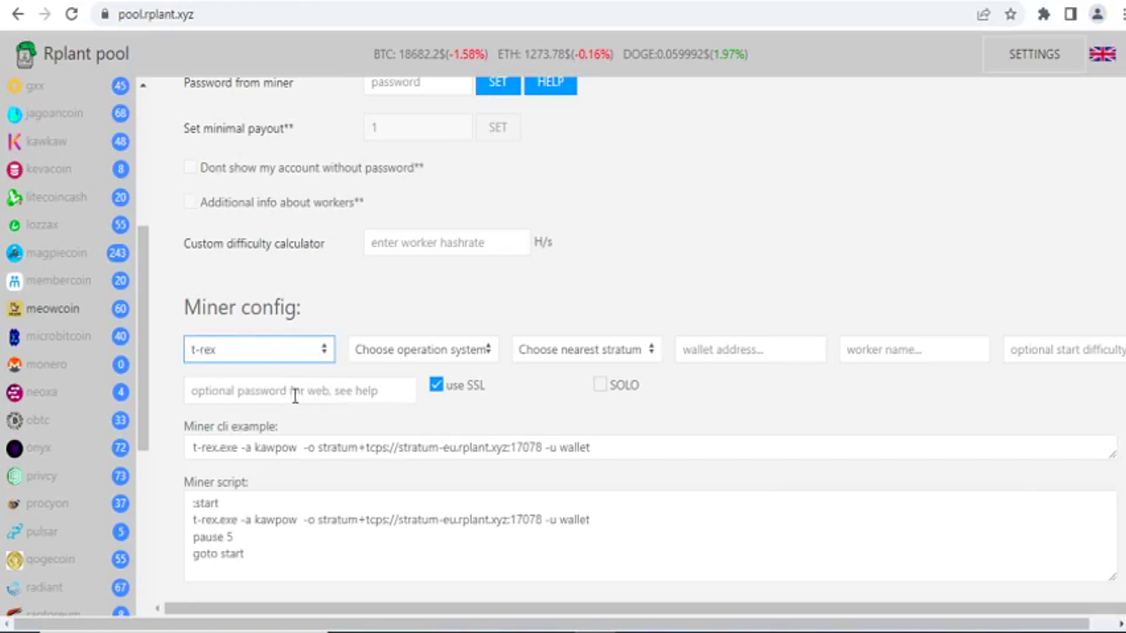
pyautogui.click(486, 352)
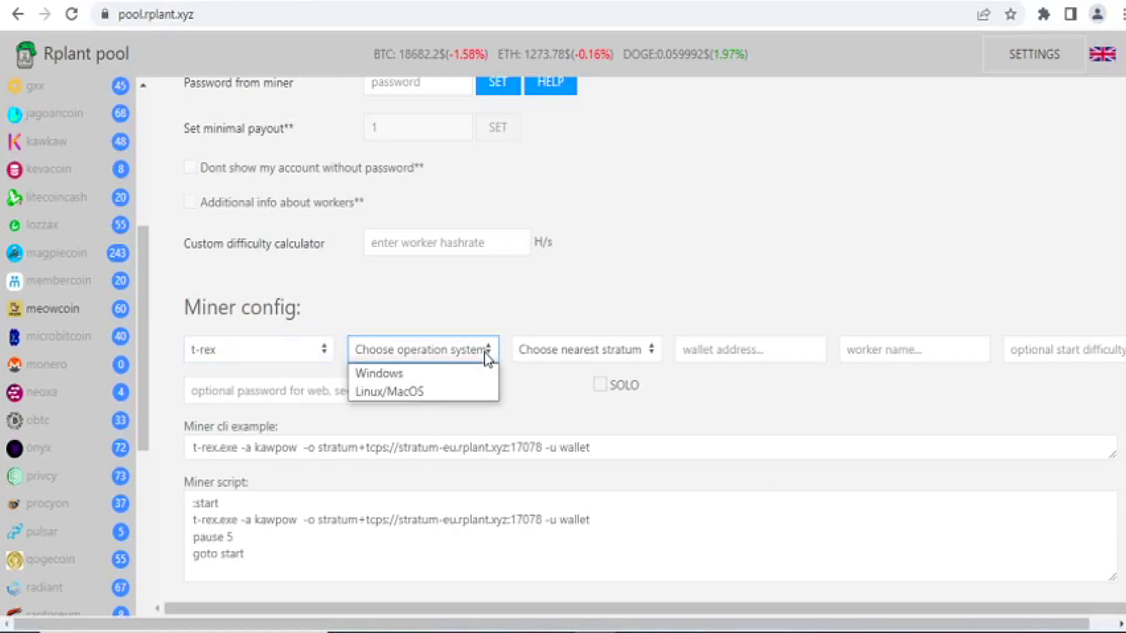
pyautogui.click(400, 393)
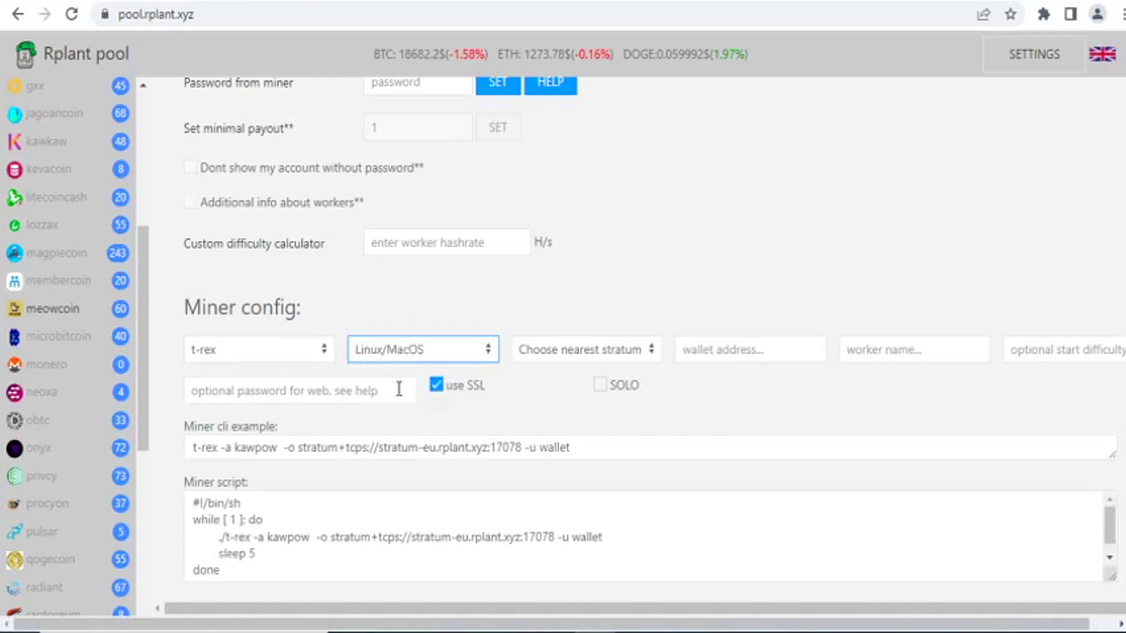
pyautogui.click(654, 354)
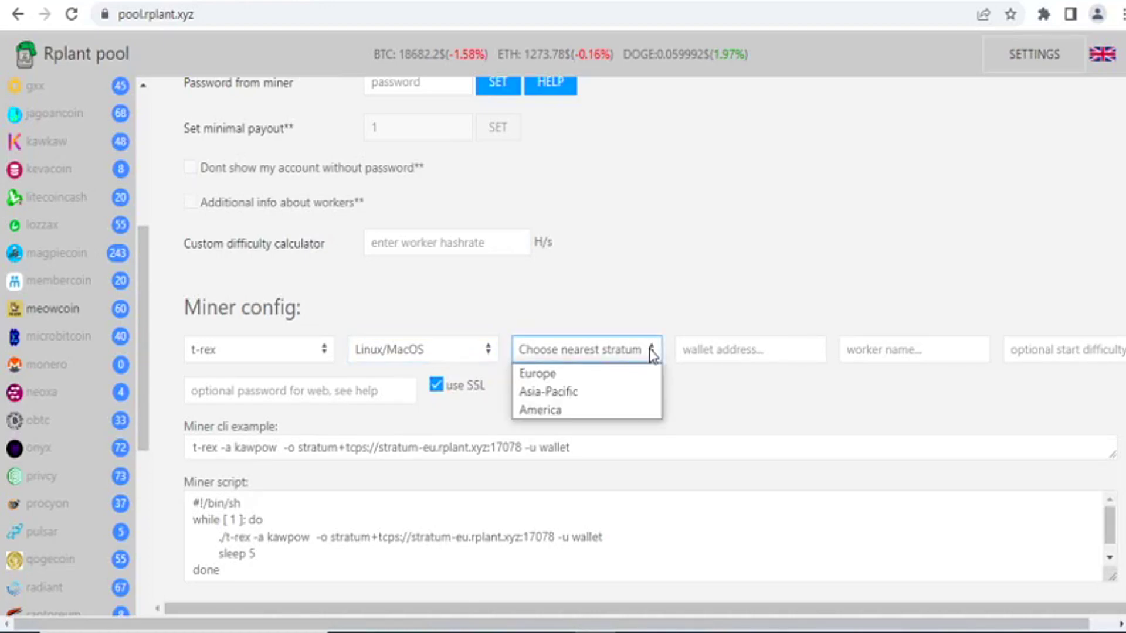